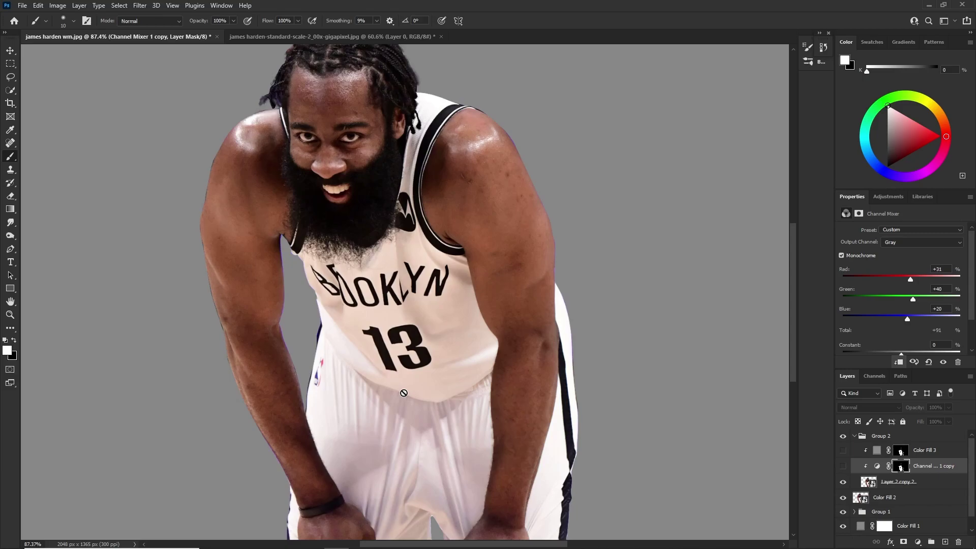
# Select the Channel Mixer 1 copy adjustment layer and sample the tinted white fabric of the uniform with the Eyedropper.
pyautogui.press('i')
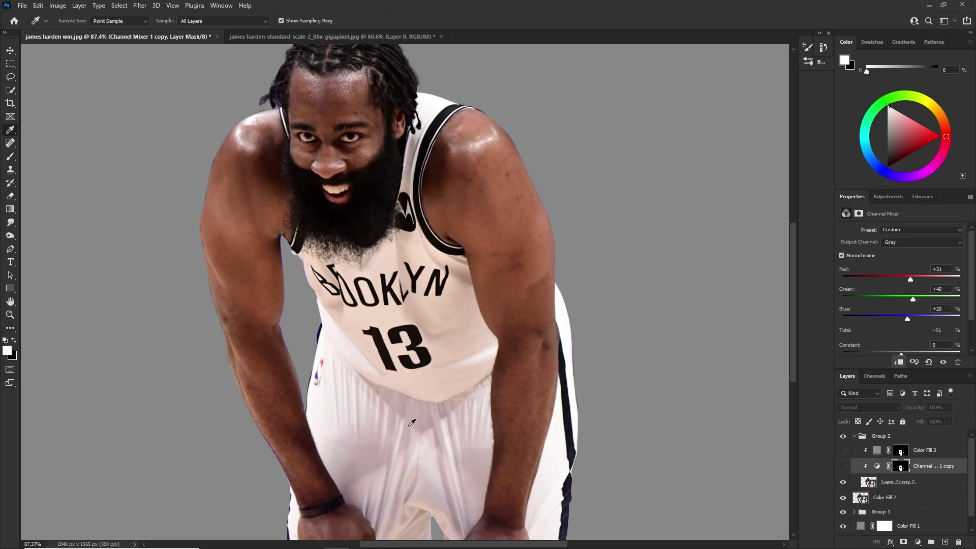
pyautogui.scroll(5, 409, 424)
pyautogui.click(923, 471)
pyautogui.click(376, 368)
pyautogui.moveTo(377, 368); pyautogui.dragTo(386, 325)
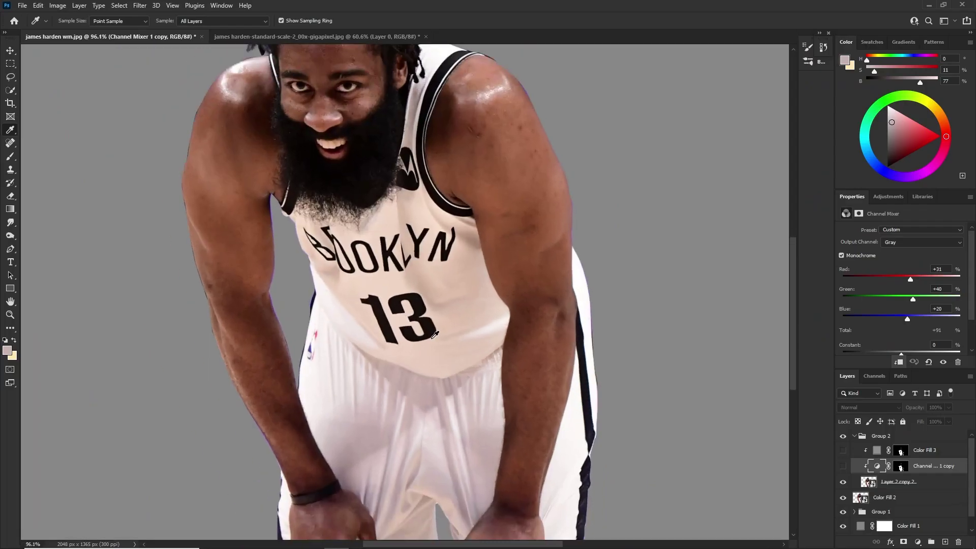
pyautogui.scroll(2, 436, 337)
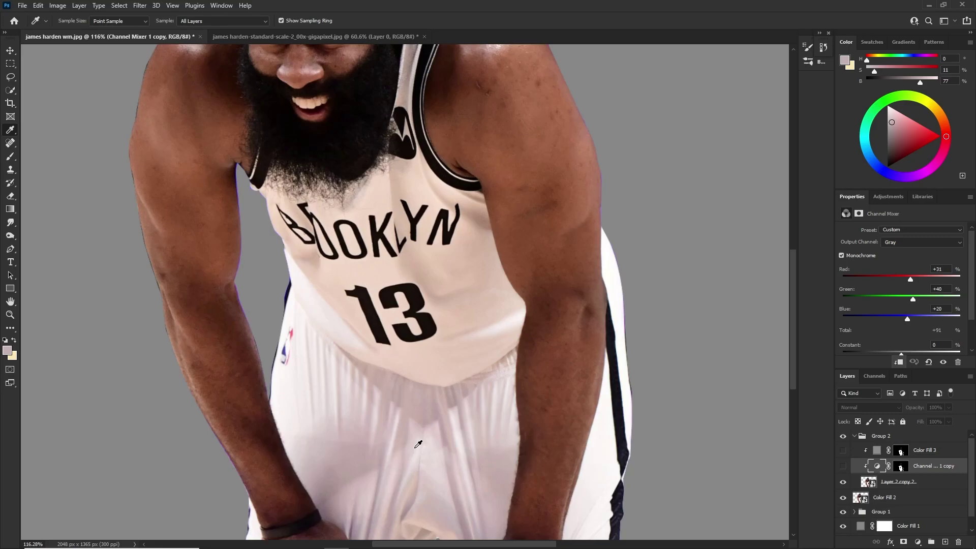
pyautogui.hscroll(2, 452, 320)
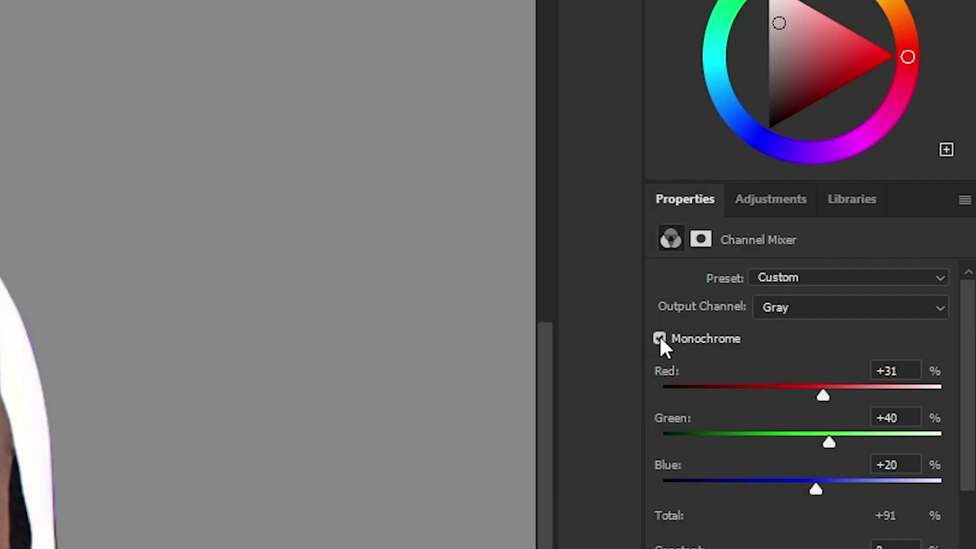
# Reapply Monochrome in Channel Mixer 1 copy for Red +40, Green +40 and Blue +20, and hide the layer.
pyautogui.click(842, 254)
pyautogui.click(842, 255)
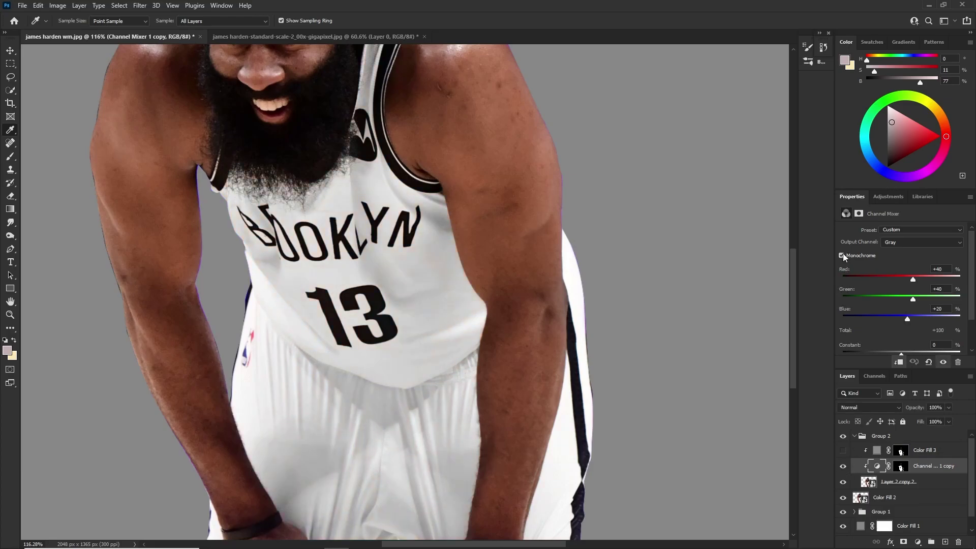
pyautogui.click(844, 467)
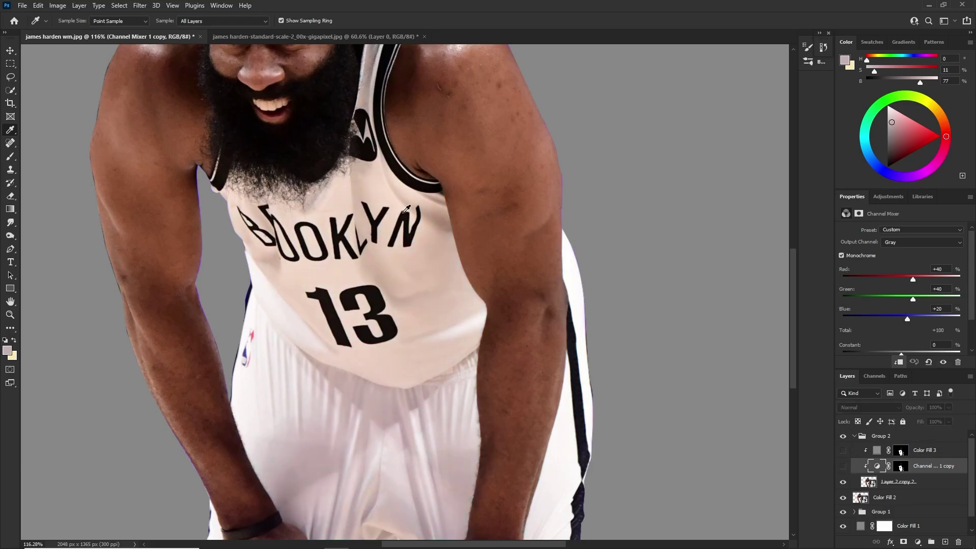
# Add a new Channel Mixer adjustment layer above Channel Mixer 1 copy and enable Monochrome.
pyautogui.scroll(2, 414, 264)
pyautogui.scroll(-2, 389, 372)
pyautogui.scroll(-2, 392, 344)
pyautogui.scroll(2, 396, 338)
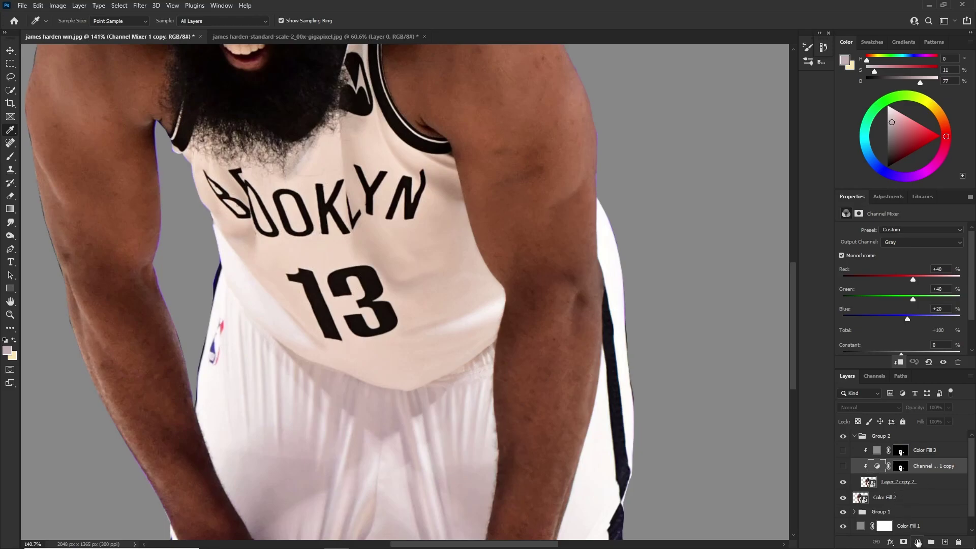
pyautogui.click(918, 543)
pyautogui.click(918, 543)
pyautogui.click(917, 543)
pyautogui.click(923, 477)
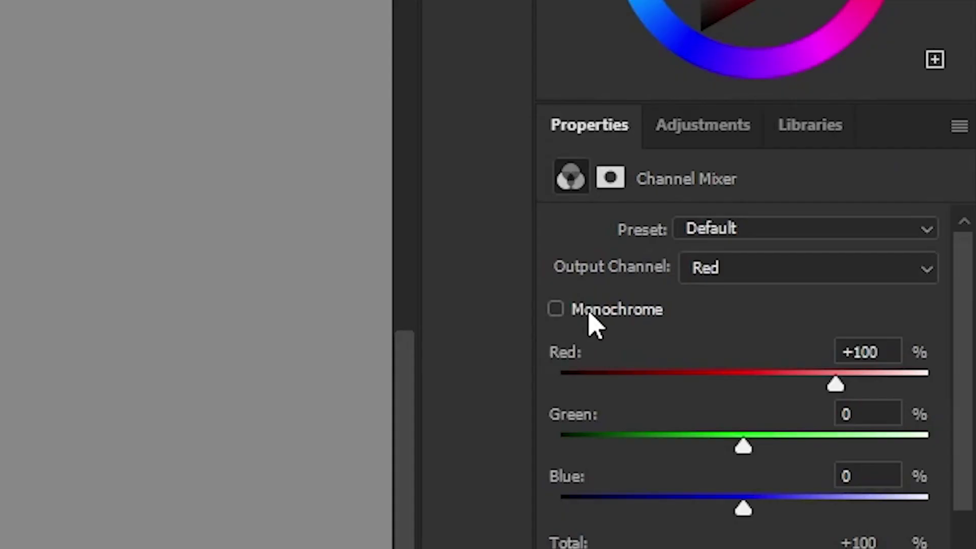
pyautogui.click(555, 309)
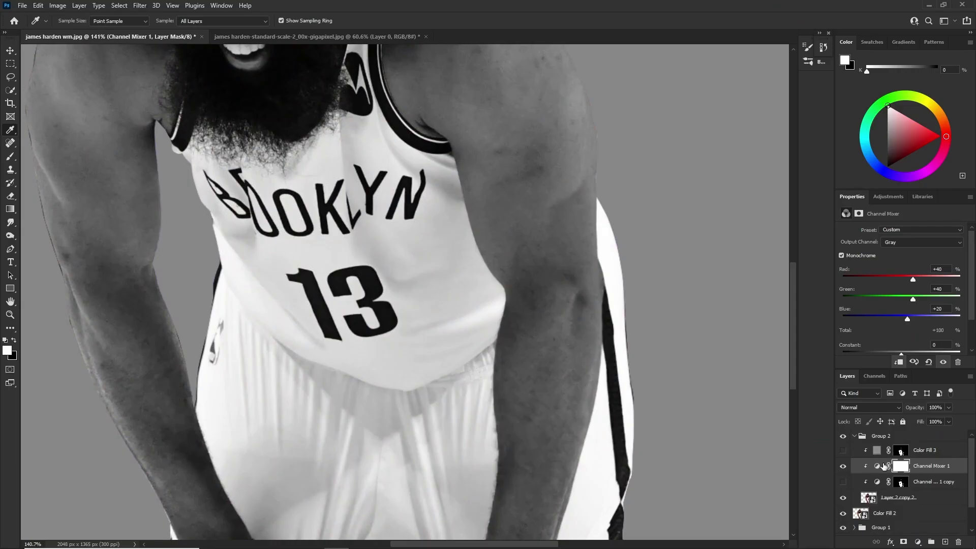
# Clip the new Channel Mixer 1 layer to the player layer below with Create Clipping Mask.
pyautogui.rightClick(921, 467)
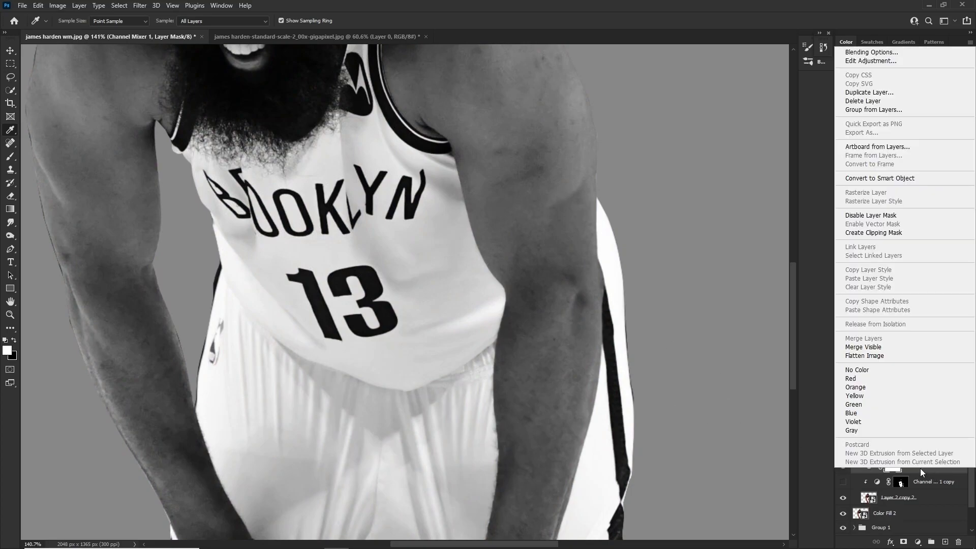
pyautogui.click(863, 232)
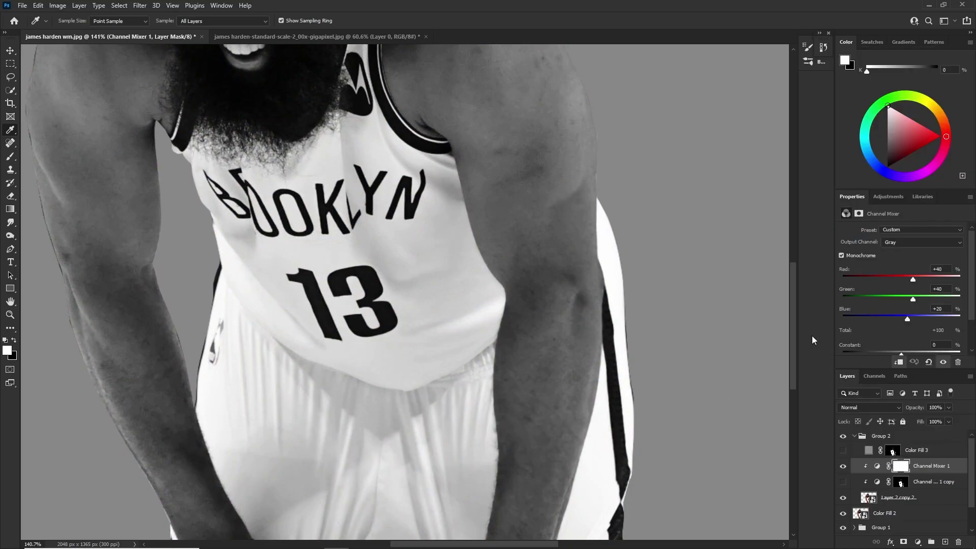
pyautogui.moveTo(918, 470); pyautogui.dragTo(926, 472)
pyautogui.keyDown('alt'); pyautogui.click(928, 472); pyautogui.keyUp('alt')
pyautogui.keyDown('alt'); pyautogui.click(928, 471); pyautogui.keyUp('alt')
pyautogui.click(927, 472)
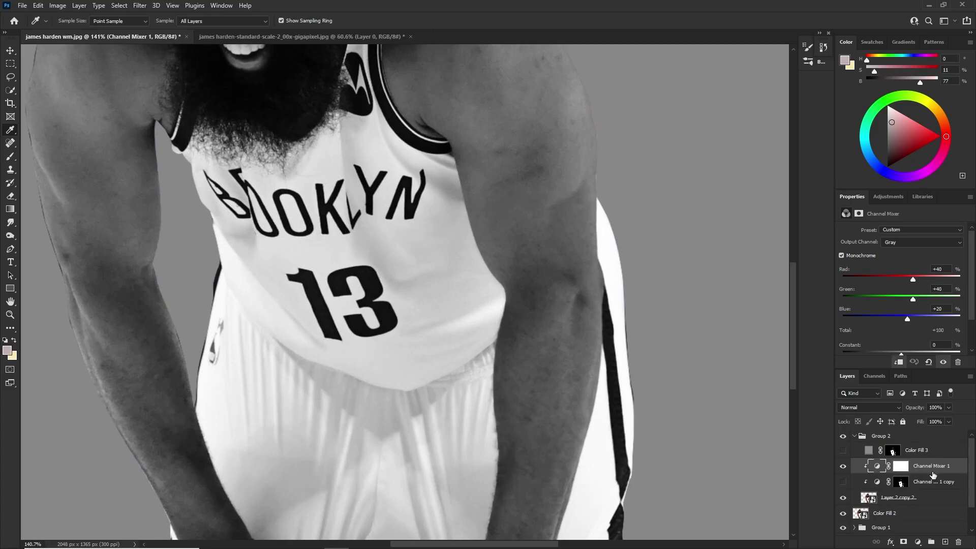
# Delete the new Channel Mixer 1 layer and show the Channel Mixer 1 copy layer.
pyautogui.press('Delete')
pyautogui.scroll(-5, 336, 255)
pyautogui.scroll(4, 333, 274)
pyautogui.click(844, 467)
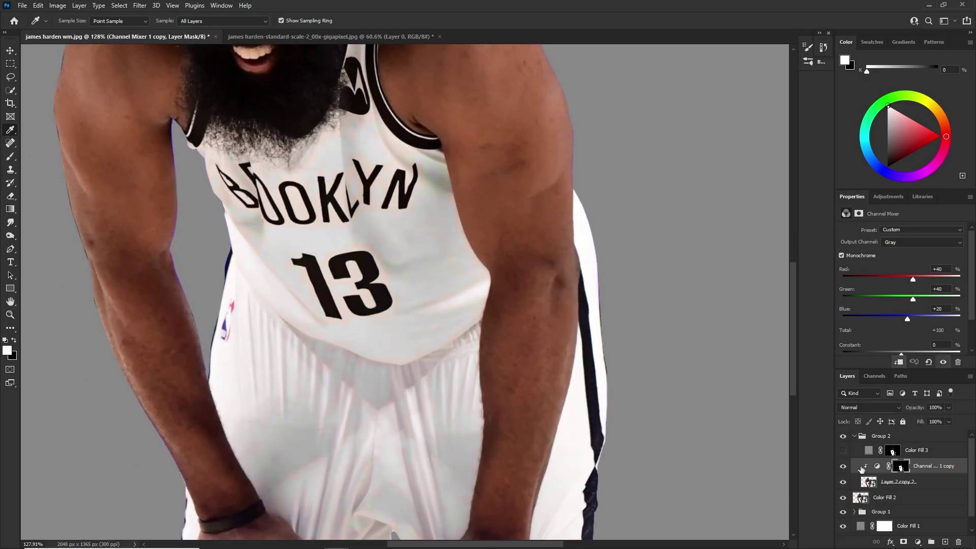
# Invert the Channel Mixer 1 copy layer mask back and forth, ending with the original mask of the uniform.
pyautogui.click(894, 471)
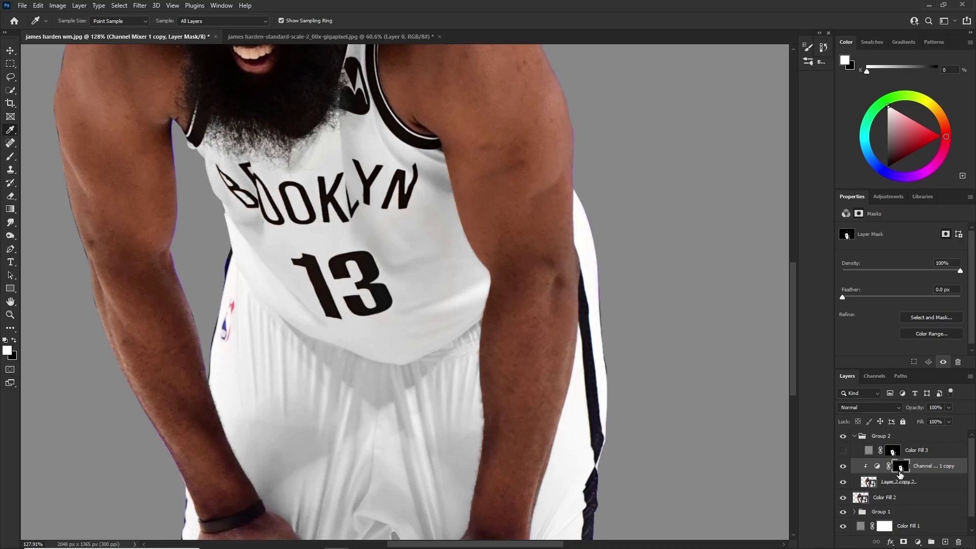
pyautogui.hotkey('ctrl', 'i')
pyautogui.hotkey('ctrl', 'i')
pyautogui.hotkey('ctrl', 'i')
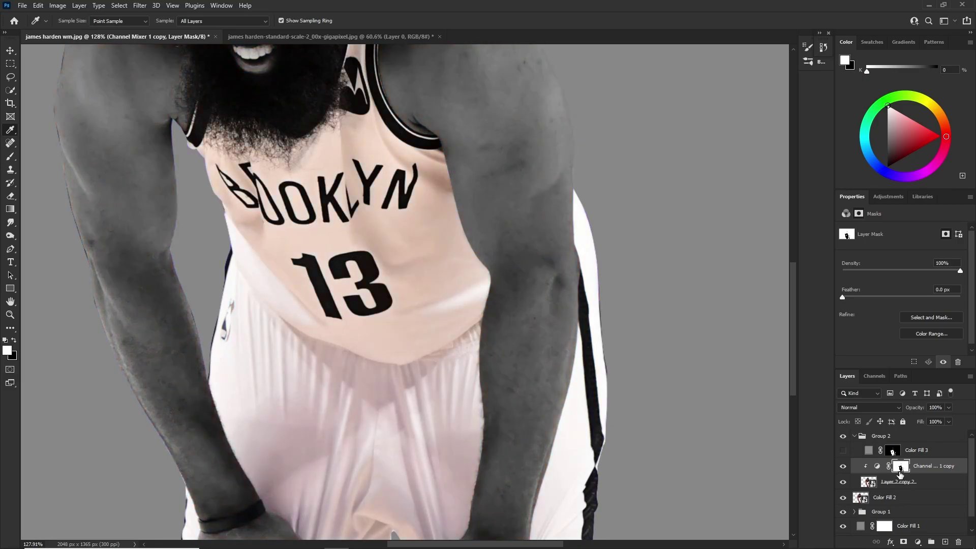
pyautogui.hotkey('ctrl', 'i')
pyautogui.hotkey('ctrl', 'i')
pyautogui.hotkey('ctrl', 'i')
pyautogui.hotkey('ctrl', 'i')
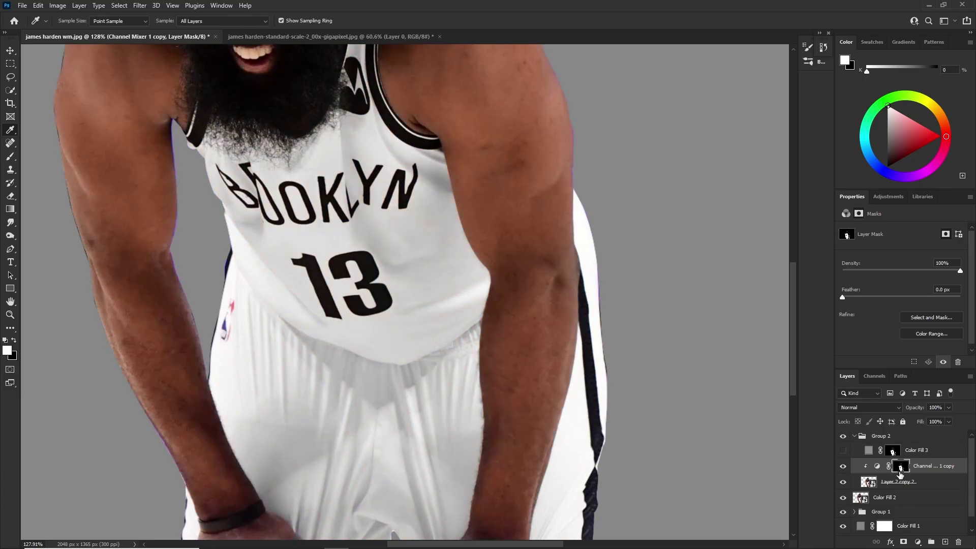
pyautogui.hotkey('ctrl', 'i')
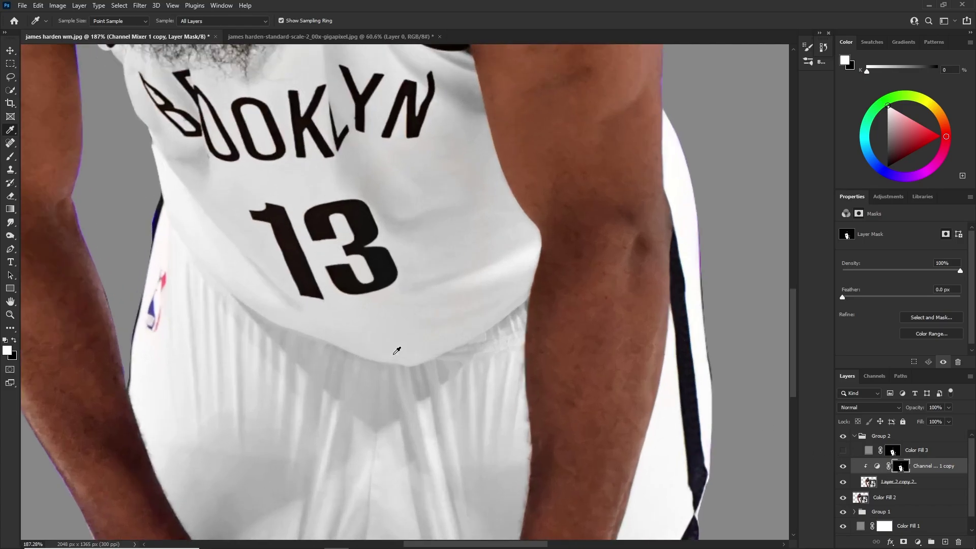
# Brush over the jersey and shorts on the Channel Mixer 1 copy mask, switching between white and black.
pyautogui.press('b')
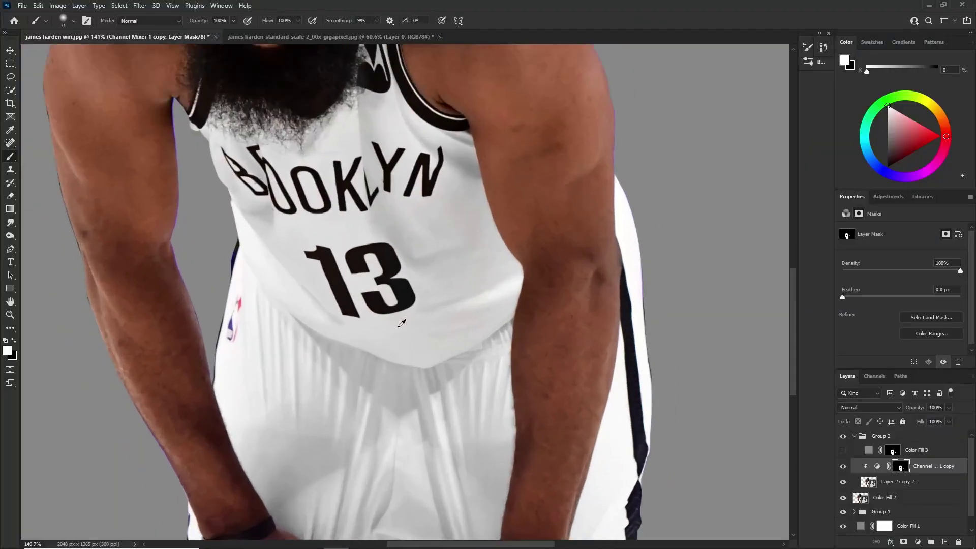
pyautogui.moveTo(296, 312); pyautogui.dragTo(358, 314)
pyautogui.press('x')
pyautogui.moveTo(388, 371)
pyautogui.mouseDown()
pyautogui.moveTo(429, 349)
pyautogui.moveTo(391, 383)
pyautogui.moveTo(371, 386)
pyautogui.moveTo(361, 372)
pyautogui.moveTo(415, 391)
pyautogui.moveTo(364, 397)
pyautogui.moveTo(345, 415)
pyautogui.moveTo(403, 398)
pyautogui.moveTo(395, 393)
pyautogui.moveTo(418, 381)
pyautogui.moveTo(344, 422)
pyautogui.moveTo(466, 363)
pyautogui.moveTo(427, 386)
pyautogui.moveTo(434, 354)
pyautogui.moveTo(456, 346)
pyautogui.moveTo(440, 367)
pyautogui.moveTo(341, 418)
pyautogui.moveTo(322, 415)
pyautogui.moveTo(416, 347)
pyautogui.mouseUp()
pyautogui.press('x')
# Review the Channel Mixer 1 copy settings, reselect its mask, and hide the layer to compare the uniform's original tint.
pyautogui.click(877, 465)
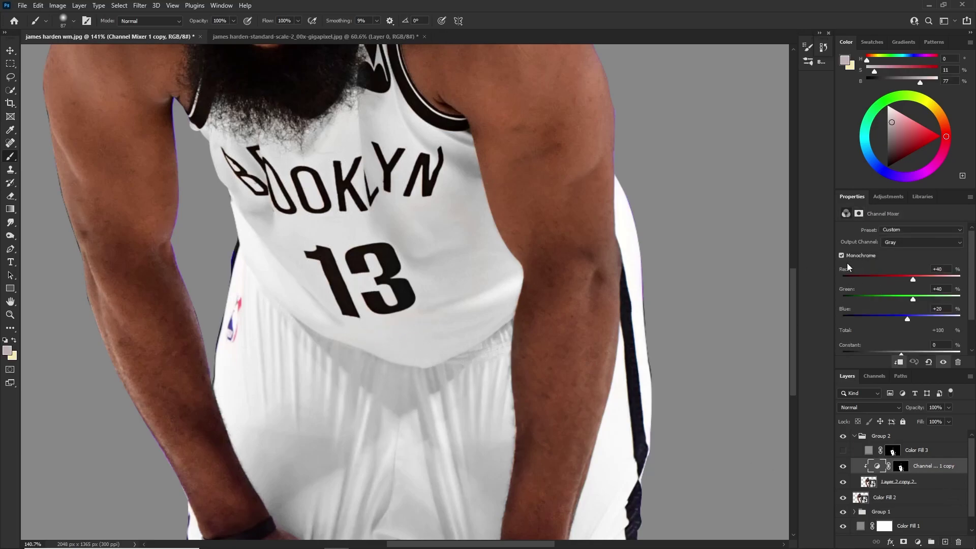
pyautogui.click(901, 467)
pyautogui.scroll(-1, 392, 294)
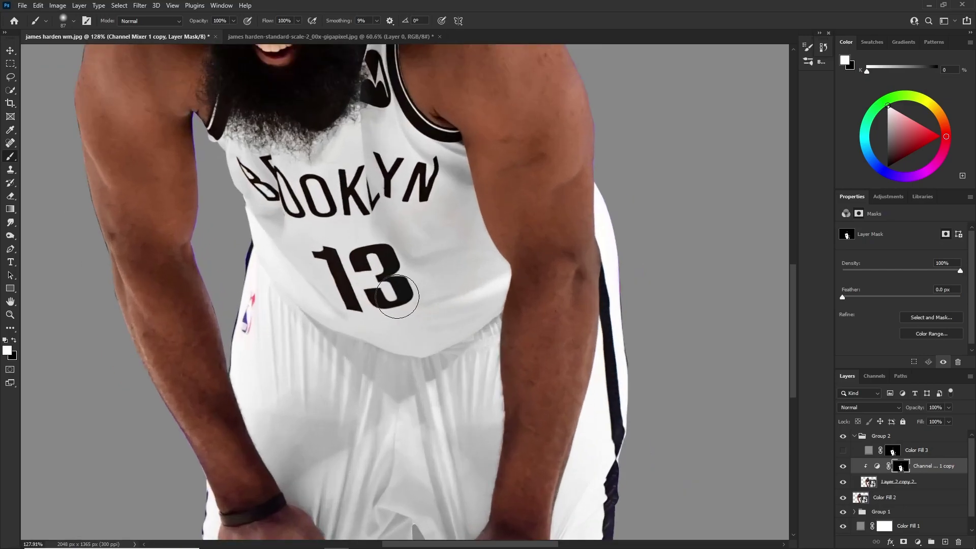
pyautogui.scroll(2, 349, 264)
pyautogui.click(843, 466)
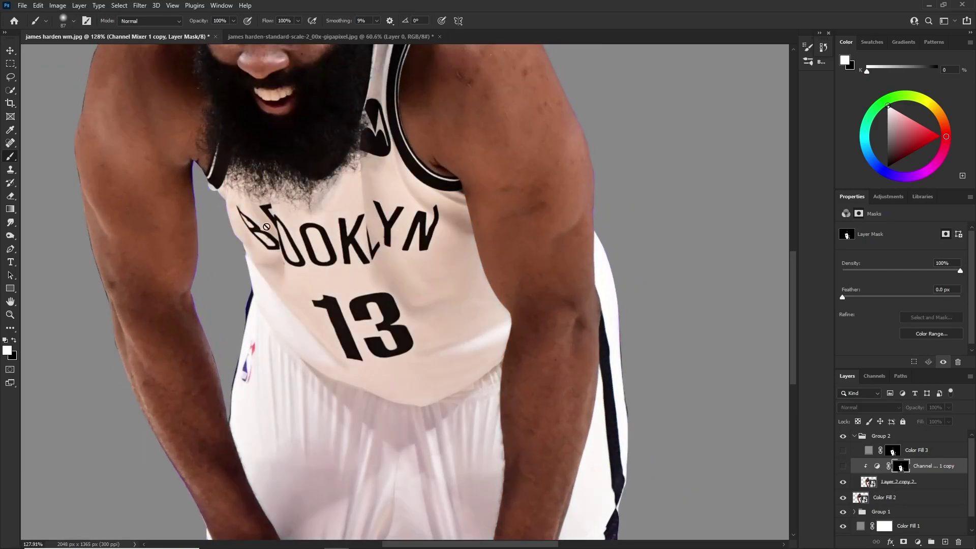
pyautogui.scroll(-2, 288, 254)
pyautogui.scroll(-1, 289, 254)
# Try to start a Pen tool path along the edge between the forearm and the shorts.
pyautogui.click(10, 249)
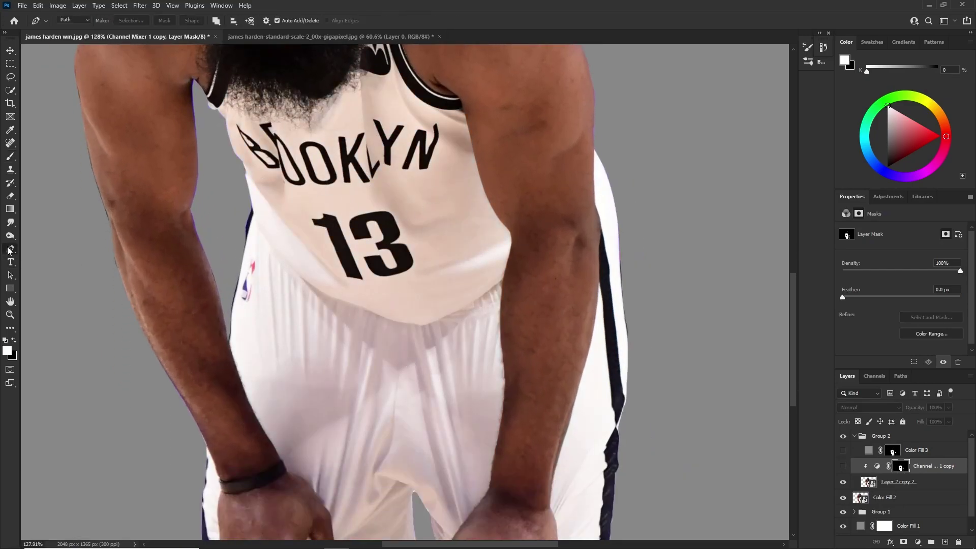
pyautogui.scroll(3, 195, 341)
pyautogui.scroll(1, 194, 340)
pyautogui.click(258, 386)
pyautogui.click(245, 357)
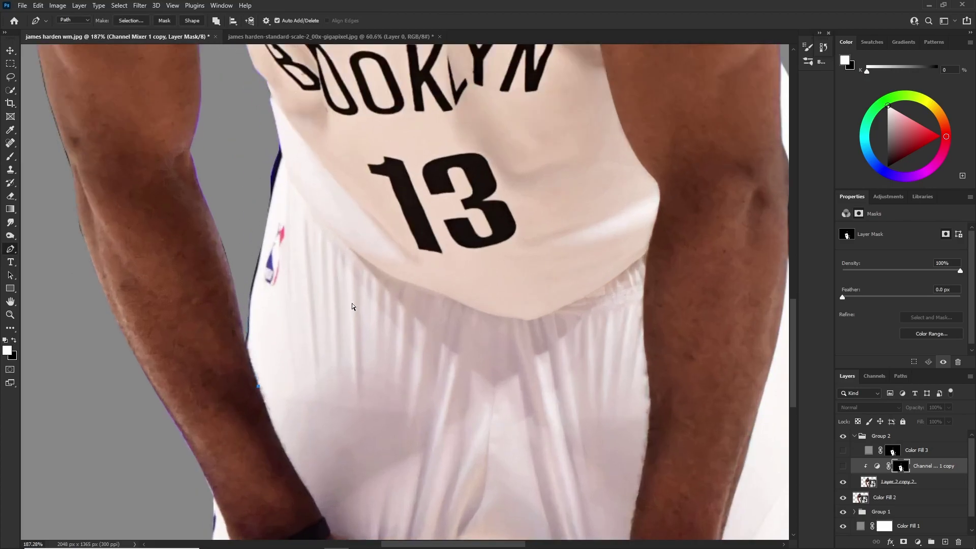
pyautogui.scroll(-3, 351, 297)
pyautogui.scroll(2, 516, 353)
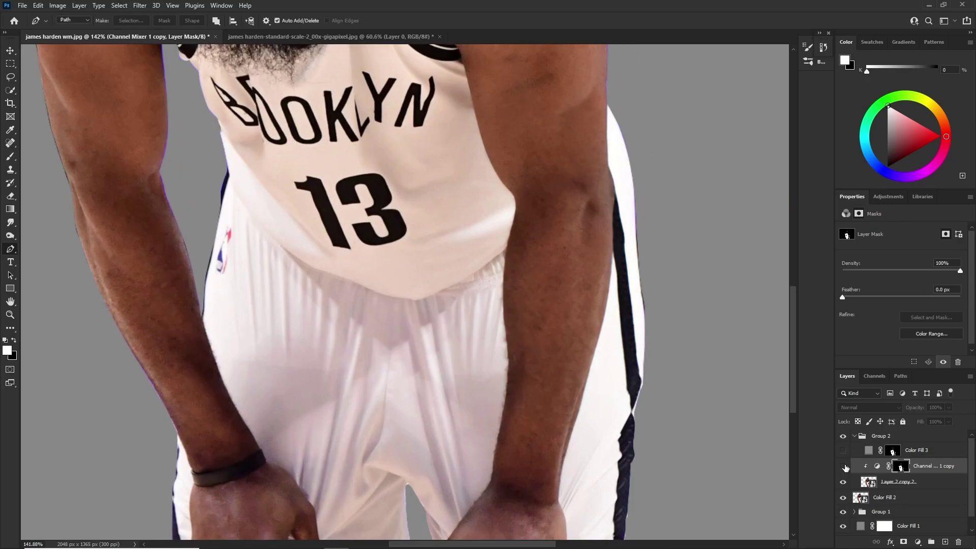
# Show the Channel Mixer 1 copy layer and examine the desaturated jersey and shorts for leftover colour.
pyautogui.scroll(-1, 398, 283)
pyautogui.scroll(-1, 383, 275)
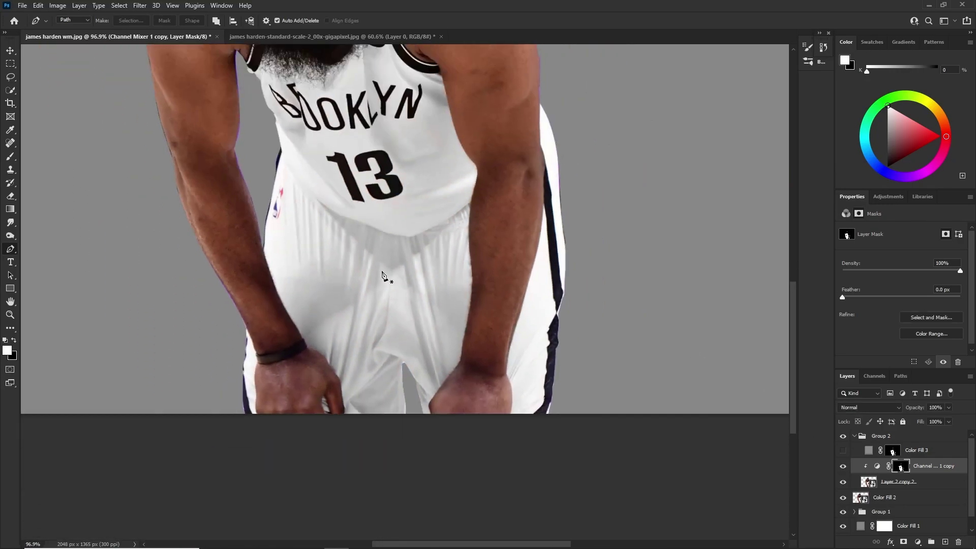
pyautogui.scroll(1, 382, 275)
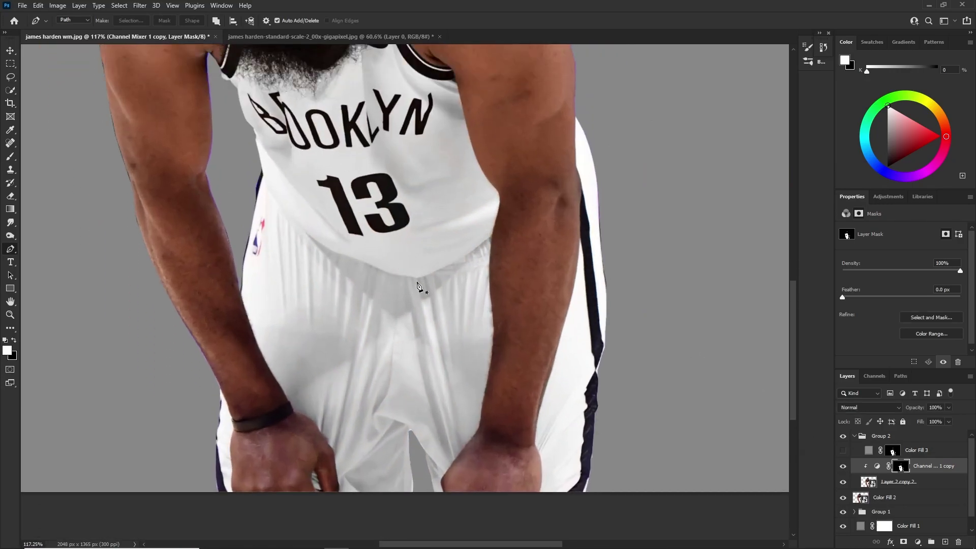
pyautogui.scroll(4, 433, 309)
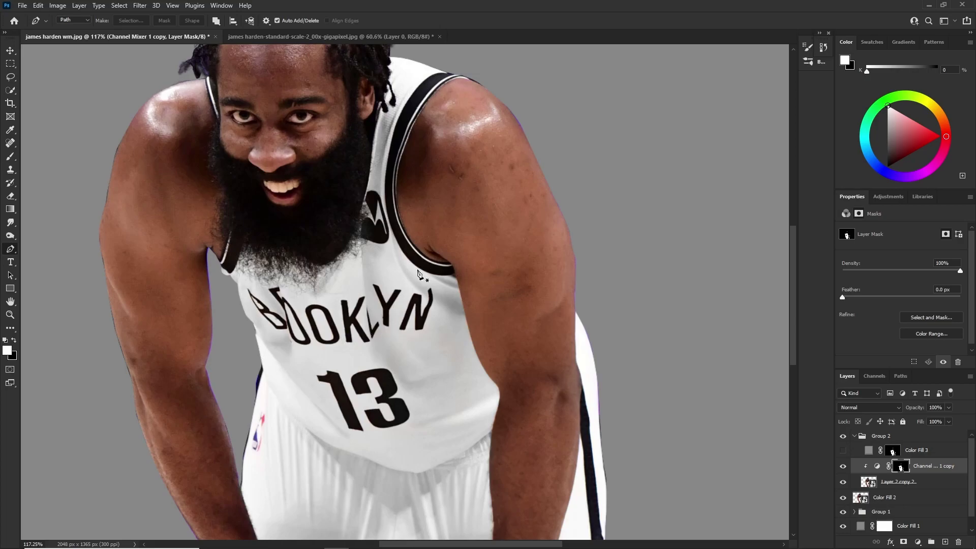
pyautogui.scroll(3, 427, 354)
pyautogui.scroll(-2, 427, 354)
pyautogui.scroll(-1, 427, 359)
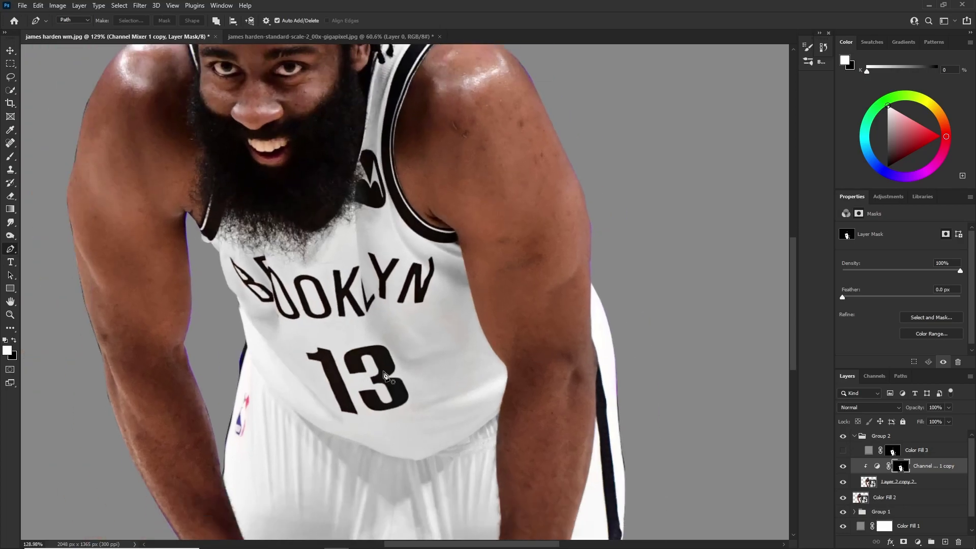
pyautogui.scroll(8, 375, 371)
pyautogui.press('b')
pyautogui.scroll(4, 368, 371)
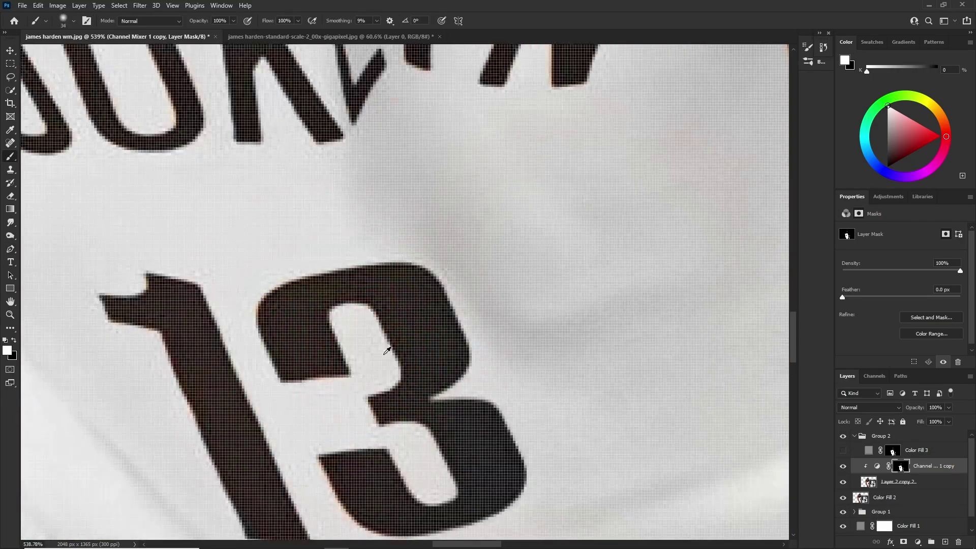
pyautogui.scroll(-11, 349, 404)
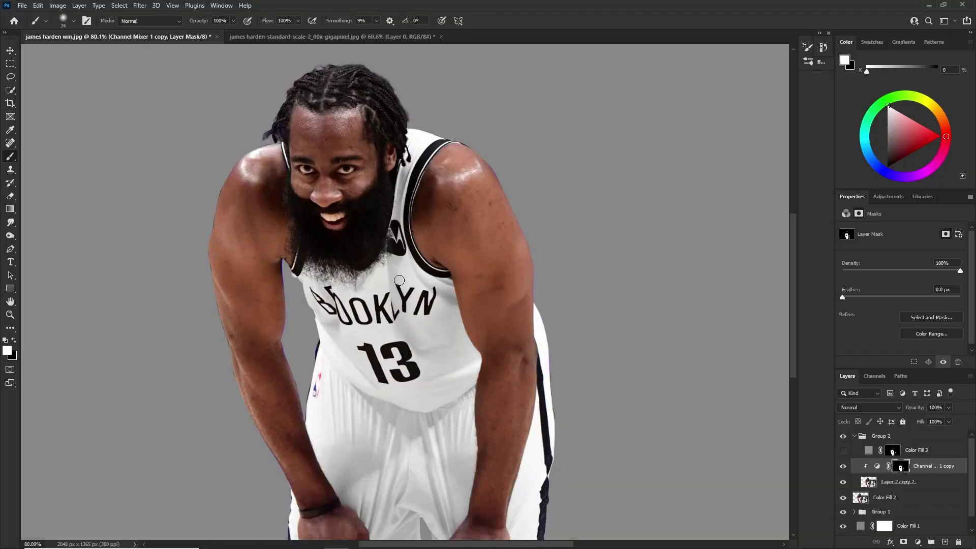
# Select the Color Fill 3 layer and switch its visibility on and off to compare its effect on the uniform.
pyautogui.scroll(1, 460, 374)
pyautogui.click(933, 452)
pyautogui.click(924, 465)
pyautogui.click(915, 452)
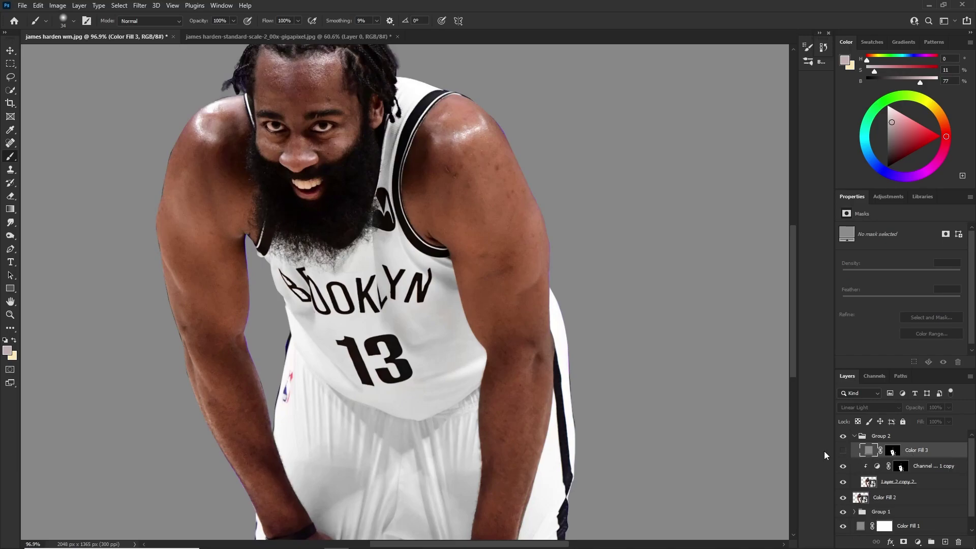
pyautogui.click(843, 451)
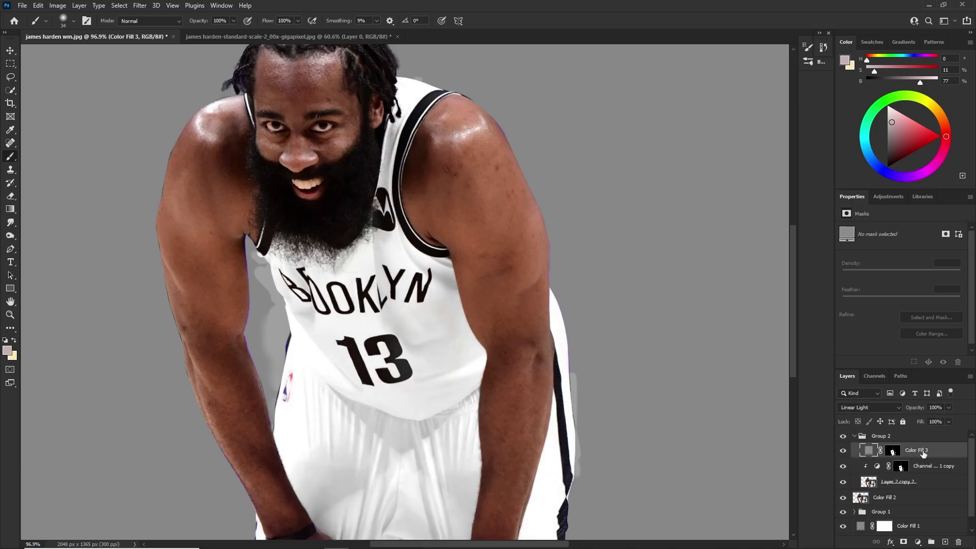
pyautogui.click(843, 451)
# Add a Solid Color fill layer in grey 8a8a8a directly above the Channel Mixer 1 copy layer.
pyautogui.click(922, 467)
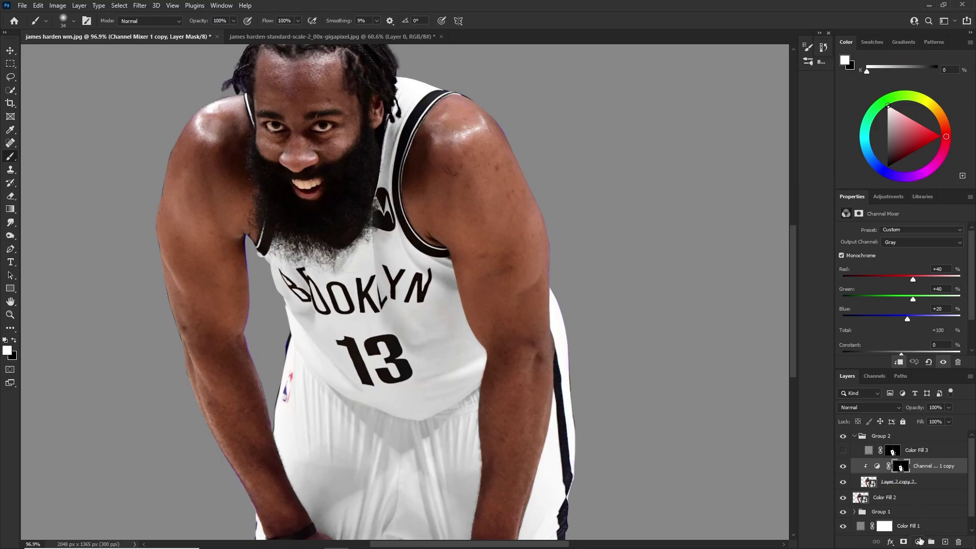
pyautogui.click(918, 542)
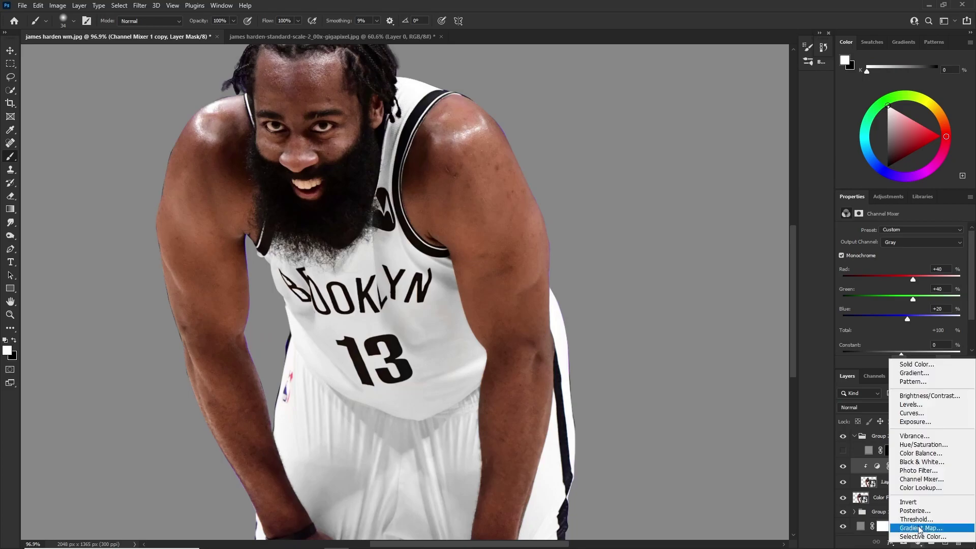
pyautogui.click(918, 365)
pyautogui.moveTo(718, 350); pyautogui.dragTo(659, 361)
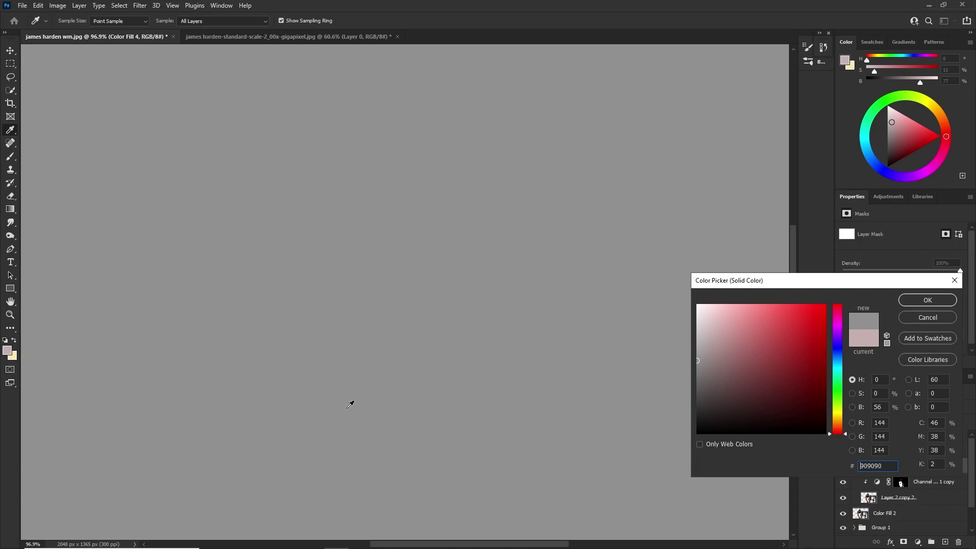
pyautogui.moveTo(733, 367); pyautogui.dragTo(601, 364)
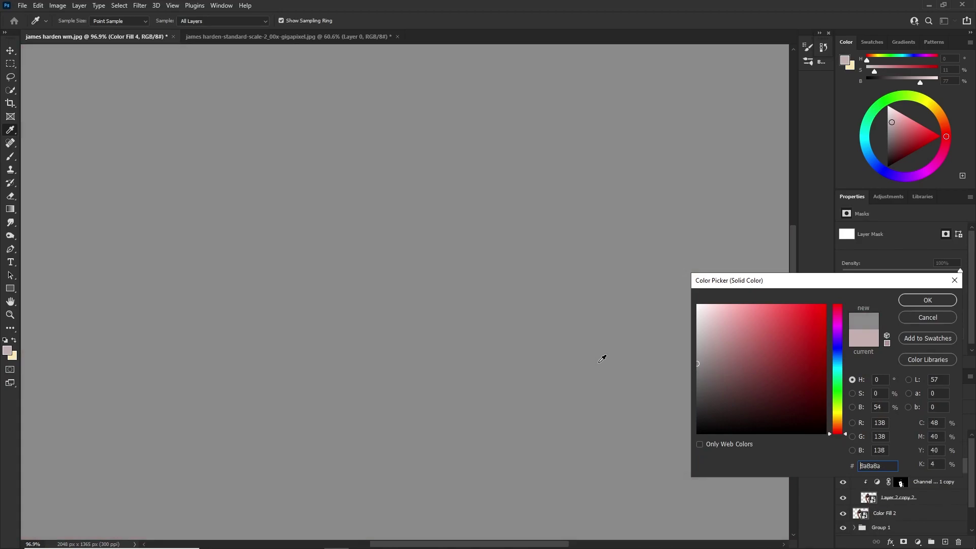
pyautogui.click(913, 301)
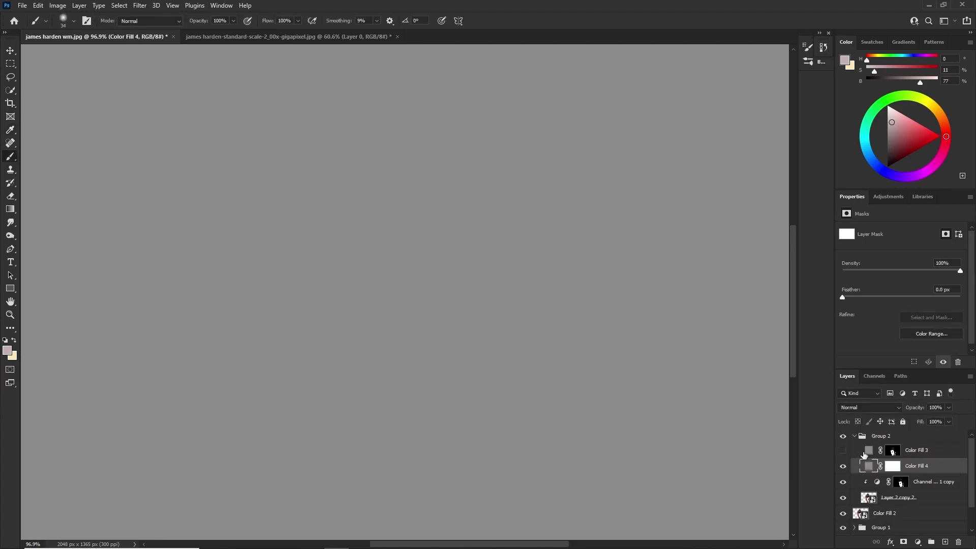
# Clip the Color Fill 4 layer to the player layer, then hide and delete it.
pyautogui.rightClick(921, 474)
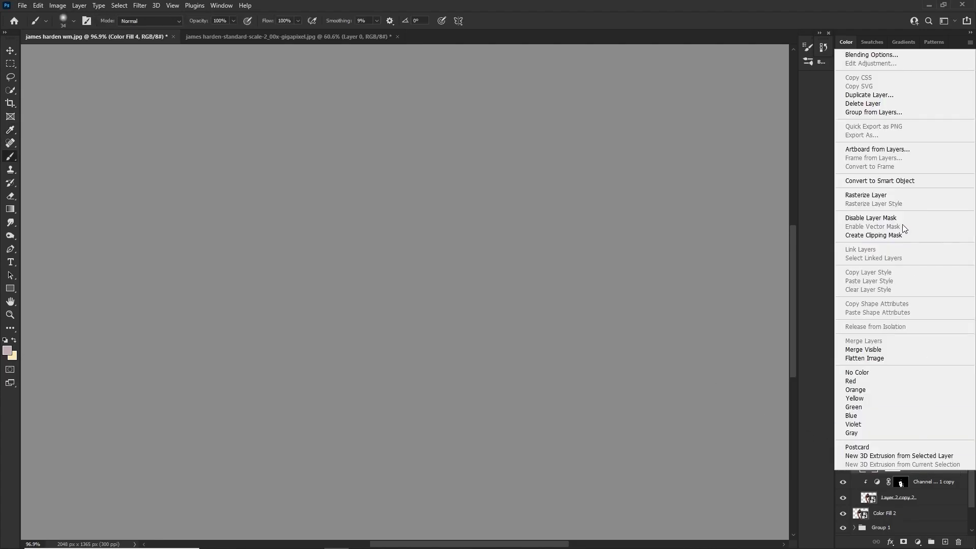
pyautogui.click(887, 235)
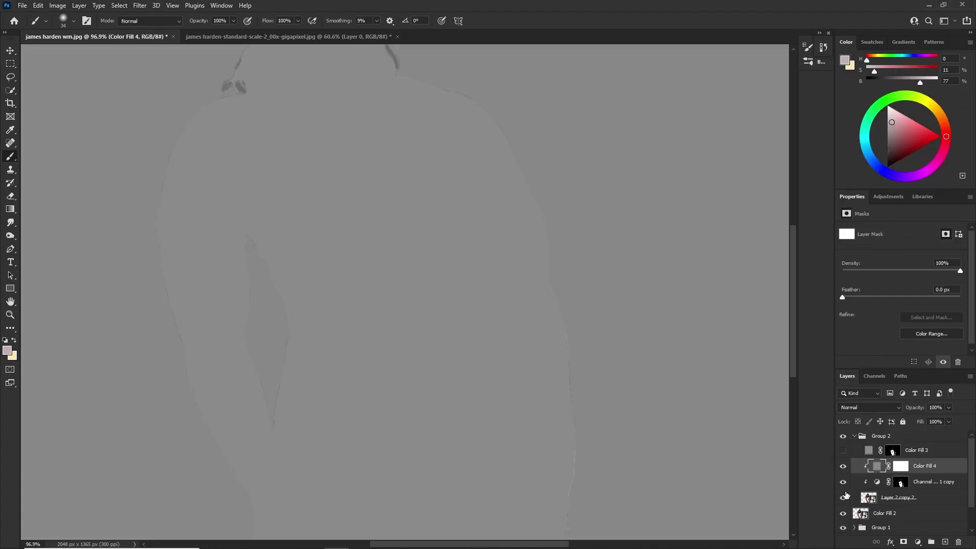
pyautogui.click(843, 466)
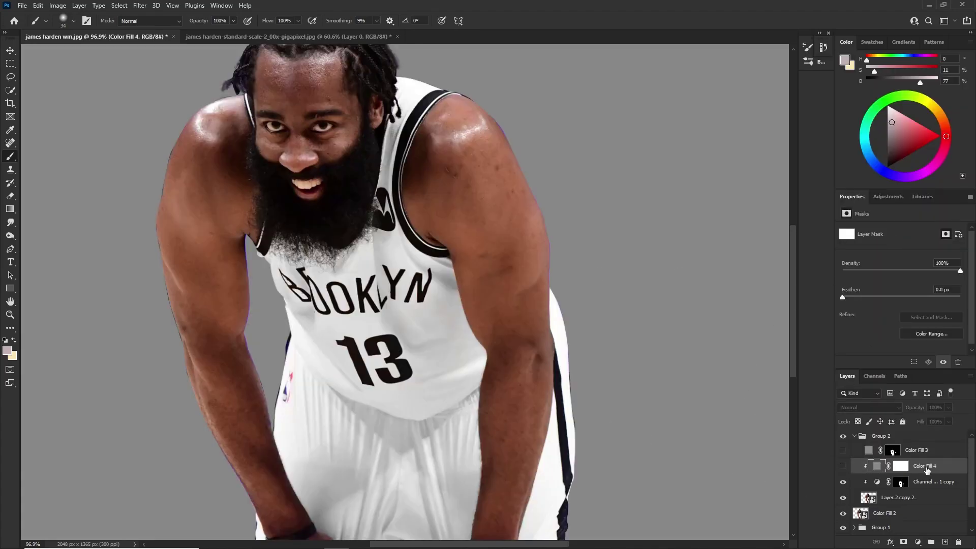
pyautogui.press('Delete')
# Show the Color Fill 3 layer and clip it to the player layer below so it affects only the player.
pyautogui.click(893, 454)
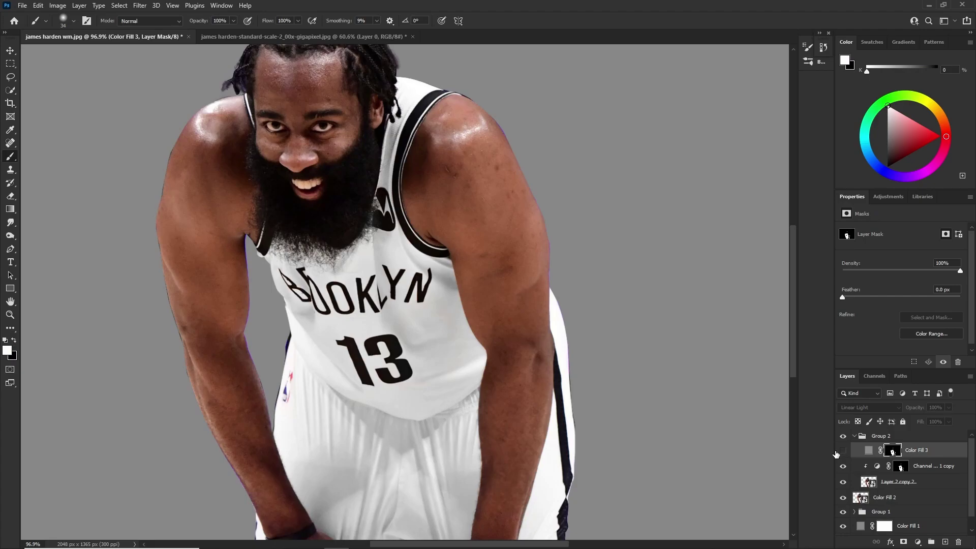
pyautogui.click(843, 451)
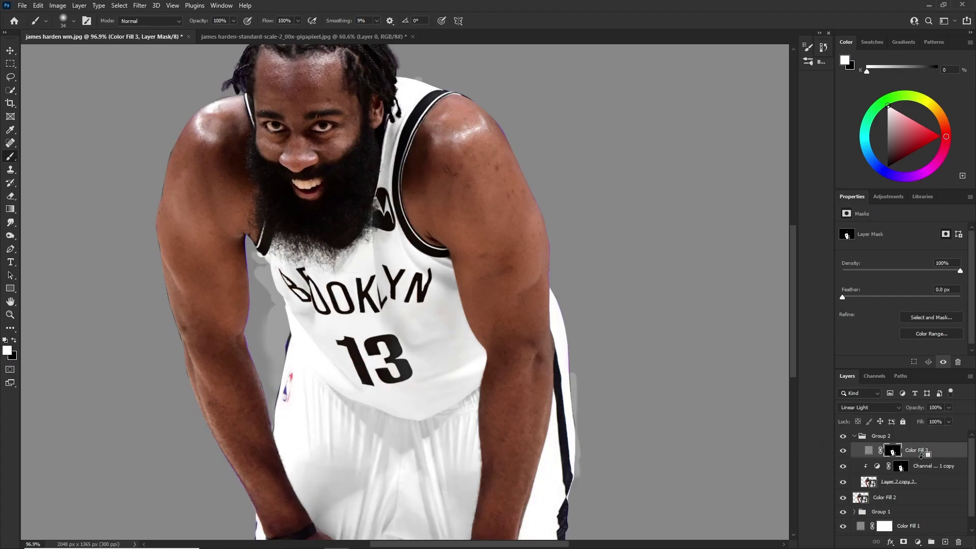
pyautogui.hotkey('ctrl', 'alt', 'g')
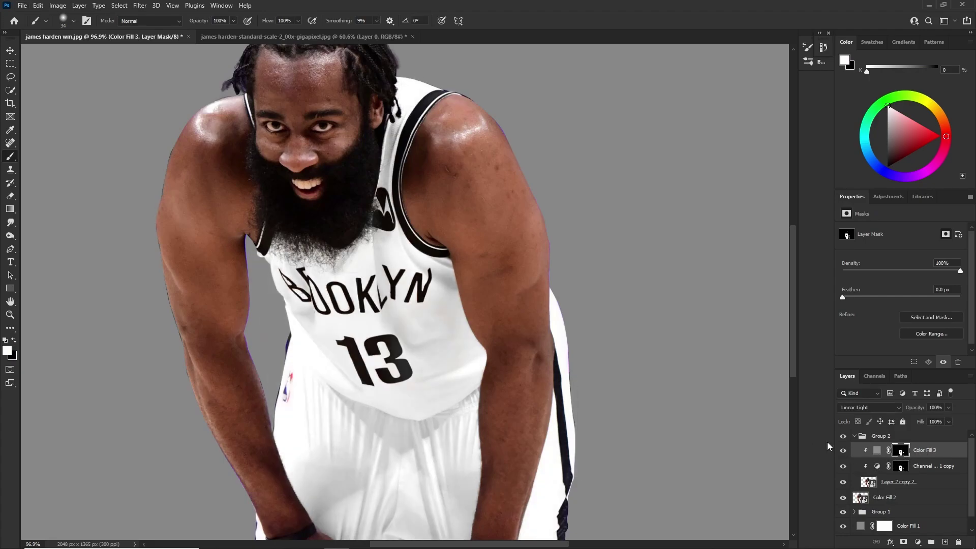
# Disable the Color Fill 3 layer mask and switch the layer on and off to compare its effect on the whole player.
pyautogui.rightClick(900, 452)
pyautogui.click(910, 456)
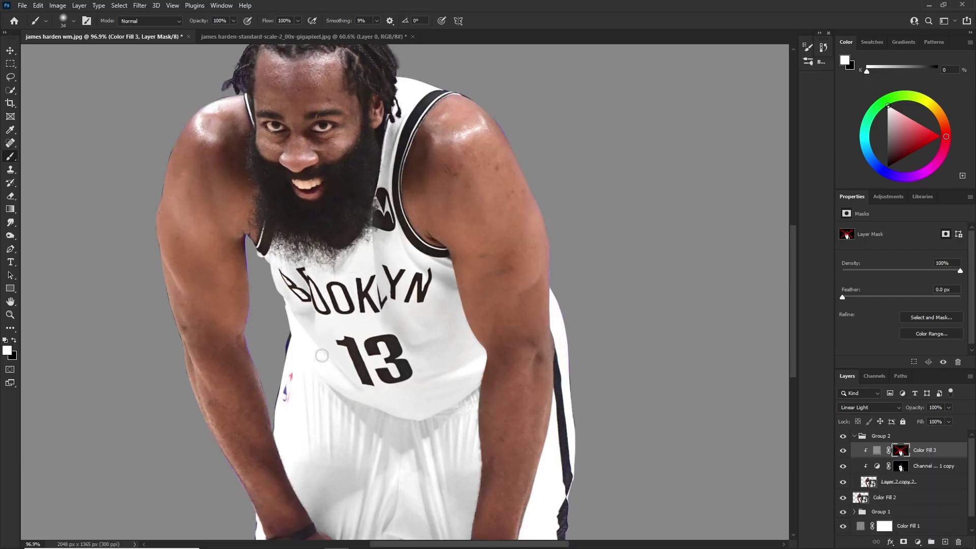
pyautogui.scroll(-3, 462, 305)
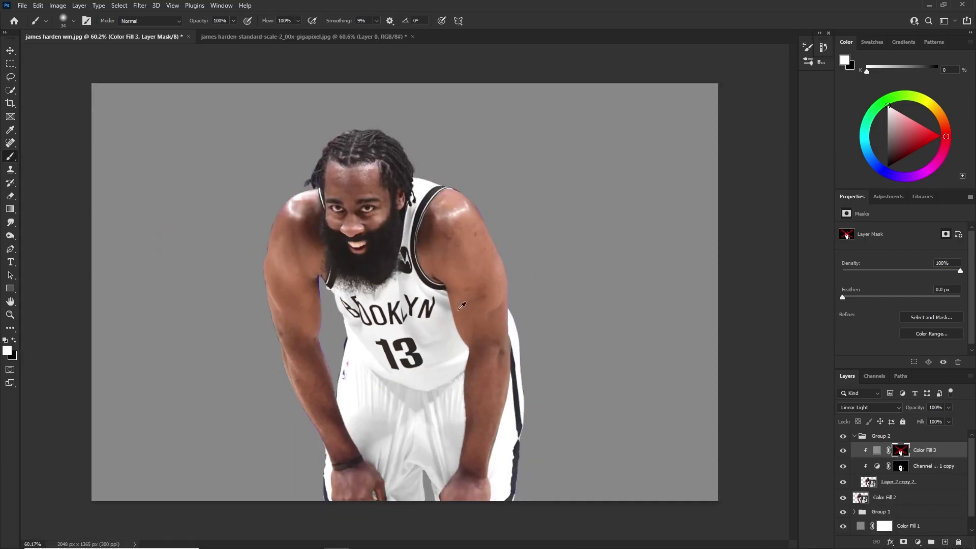
pyautogui.click(844, 452)
pyautogui.click(843, 452)
pyautogui.click(843, 450)
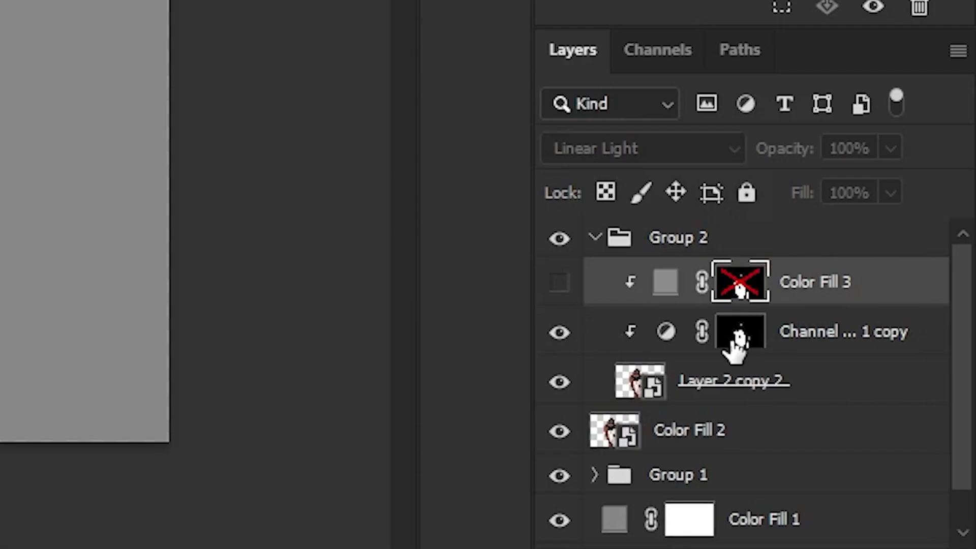
# Replace the Color Fill 3 mask with a copy of the Channel Mixer 1 copy mask.
pyautogui.moveTo(737, 349); pyautogui.dragTo(756, 302)
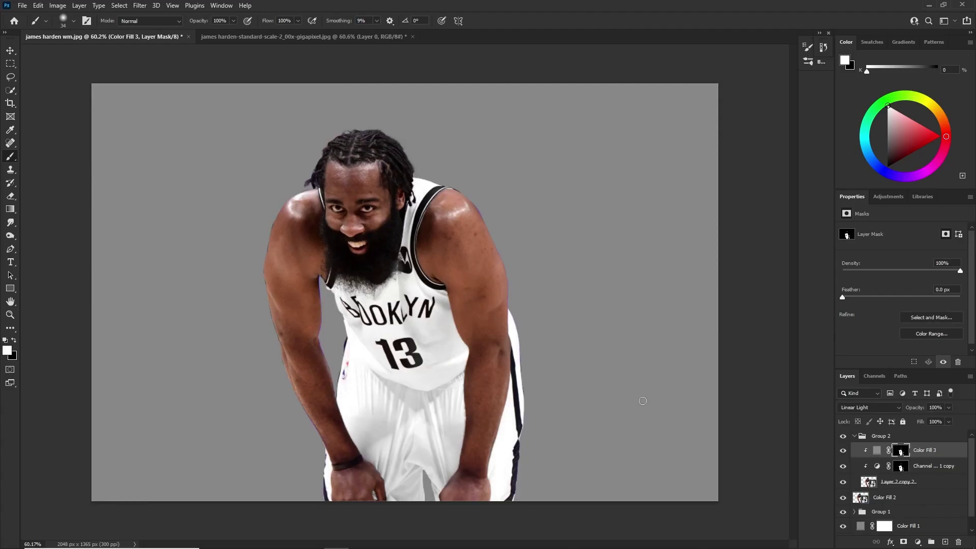
pyautogui.scroll(3, 410, 309)
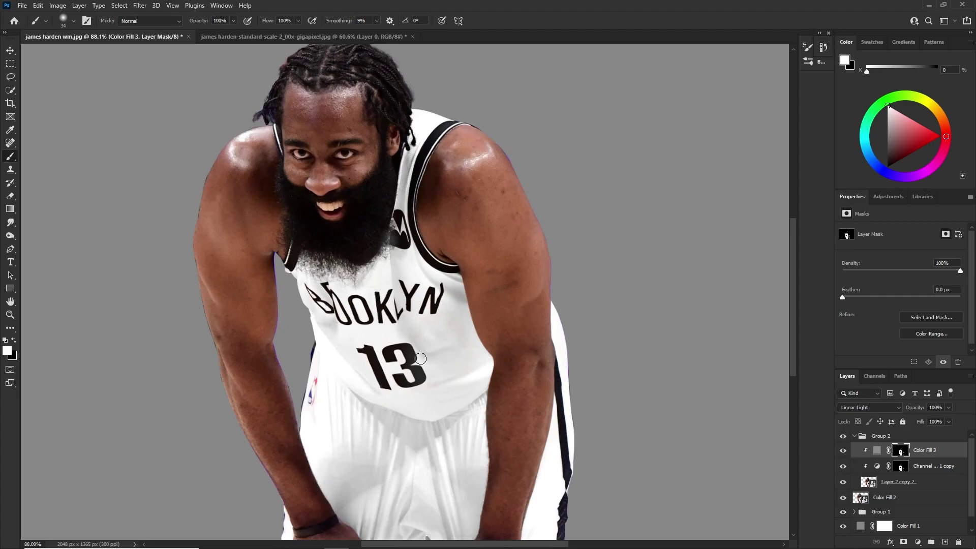
pyautogui.scroll(-1, 407, 323)
pyautogui.scroll(2, 361, 249)
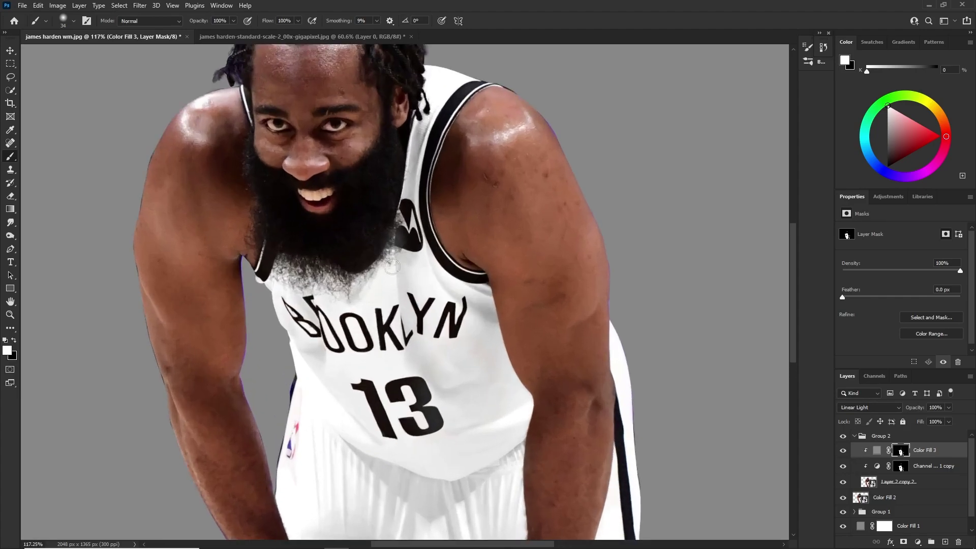
# Set the Color Fill 3 colour to grey 909090 and its blend mode to Linear Light.
pyautogui.doubleClick(875, 452)
pyautogui.moveTo(703, 358); pyautogui.dragTo(692, 363)
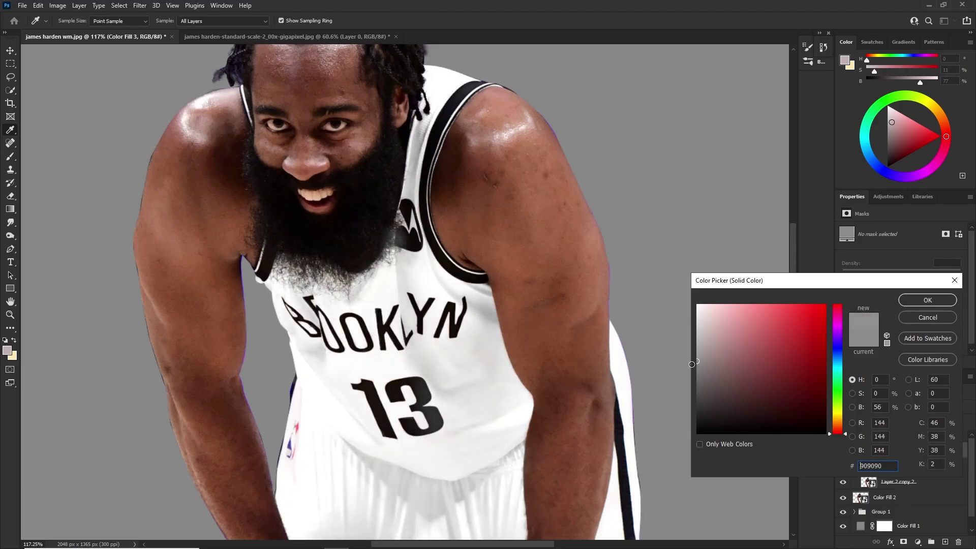
pyautogui.click(915, 301)
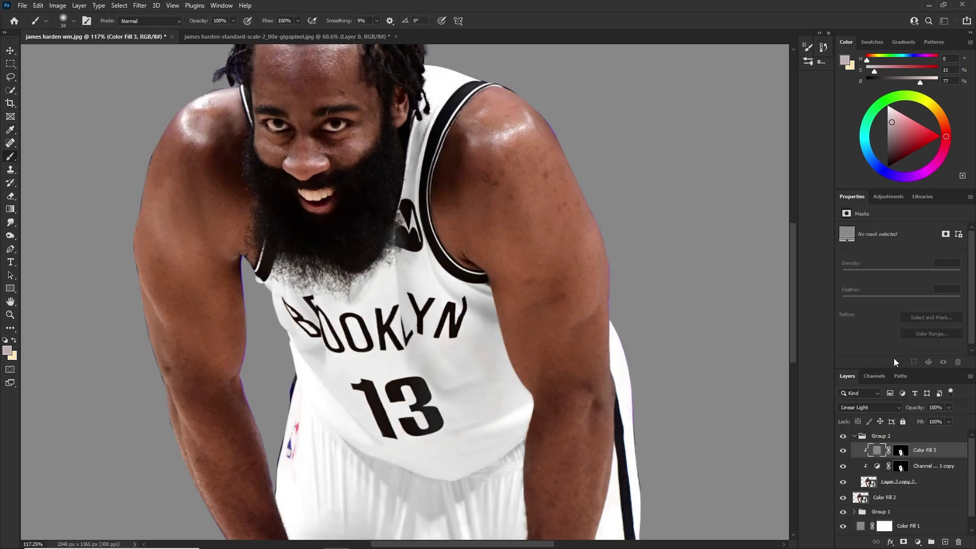
pyautogui.click(868, 410)
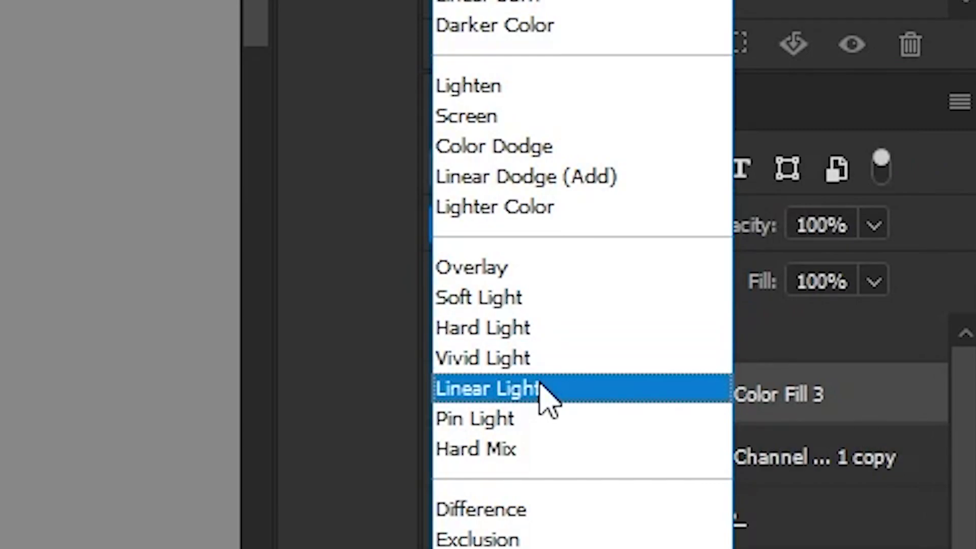
pyautogui.click(540, 386)
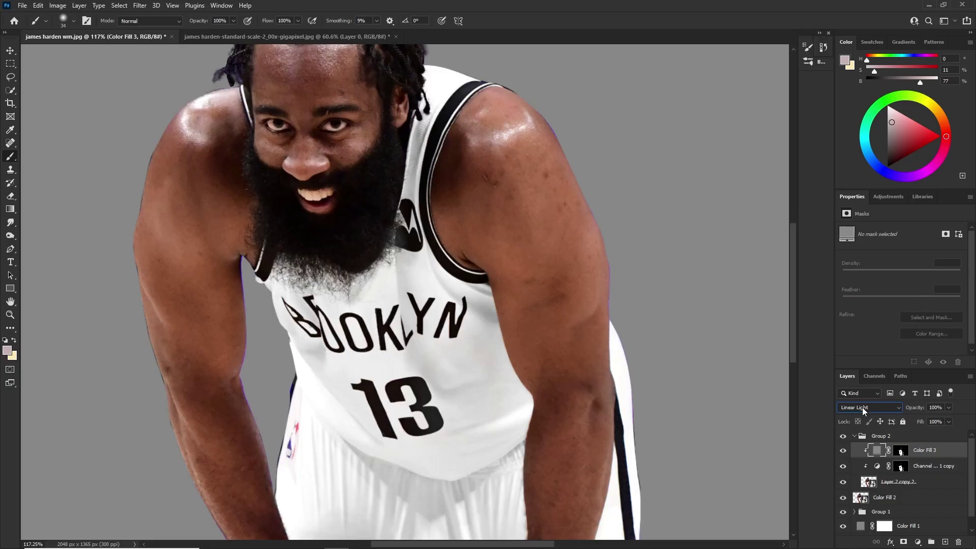
# Select the Color Fill 3 layer mask and ready a smaller white Brush for touching up the uniform's edges.
pyautogui.keyDown('alt'); pyautogui.moveTo(342, 324); pyautogui.dragTo(357, 320); pyautogui.keyUp('alt')
pyautogui.click(900, 450)
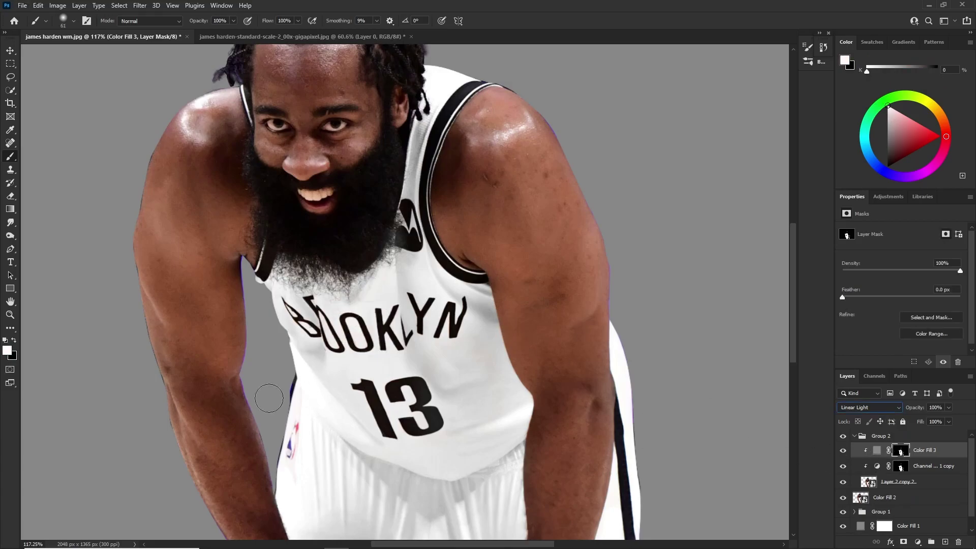
pyautogui.click(306, 404)
pyautogui.click(12, 51)
pyautogui.click(848, 529)
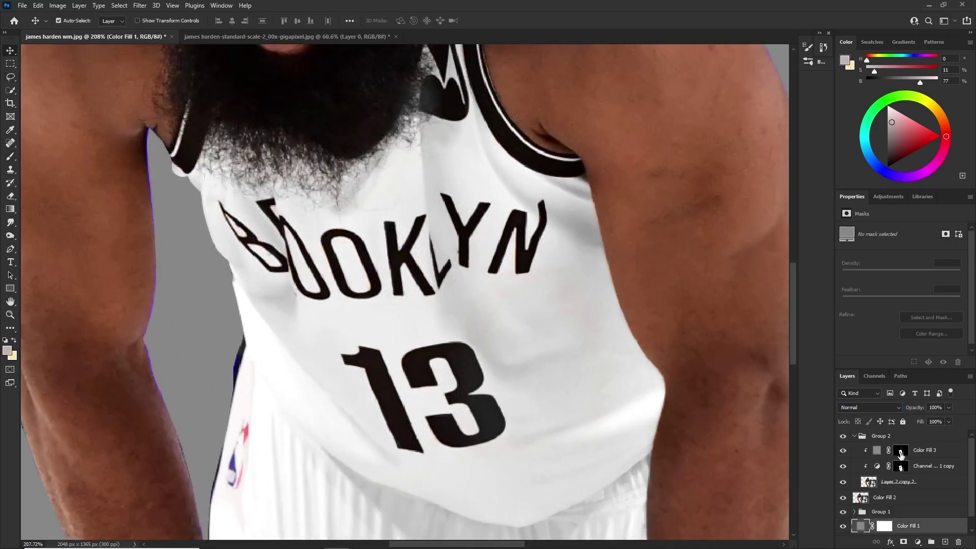
pyautogui.click(901, 452)
pyautogui.press('b')
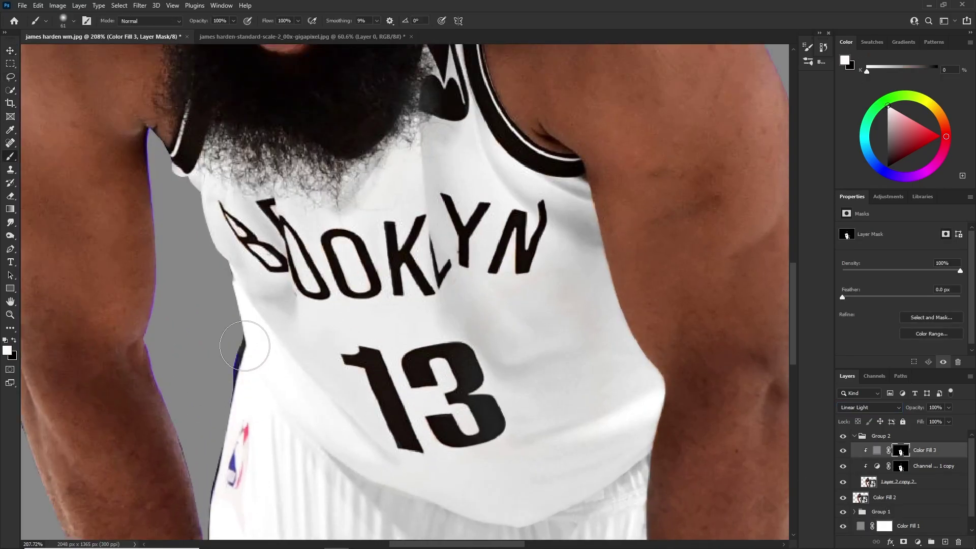
pyautogui.scroll(-3, 282, 452)
pyautogui.press('[')
pyautogui.press('[')
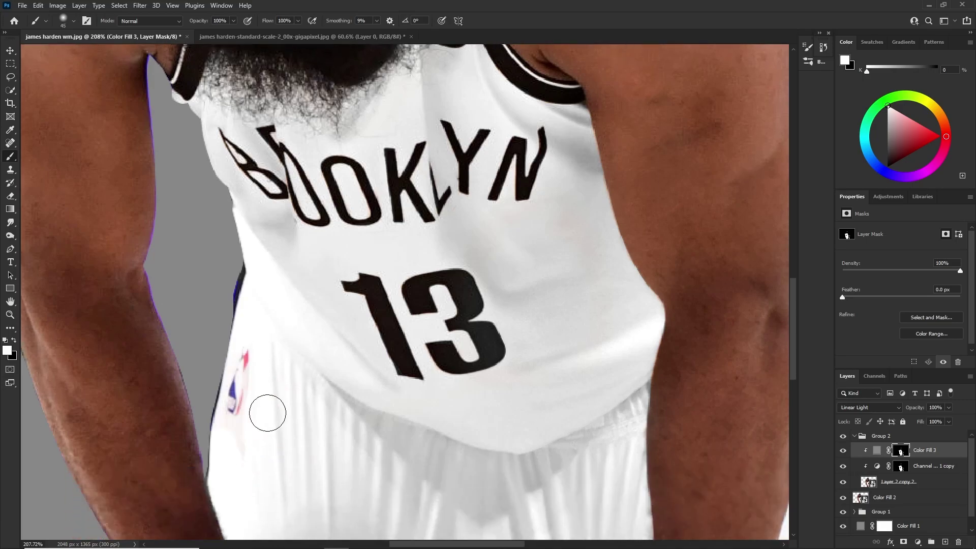
# Inspect the whitened jersey and shorts up close and at full length for remaining tint or mask errors.
pyautogui.scroll(-5, 305, 356)
pyautogui.scroll(4, 486, 377)
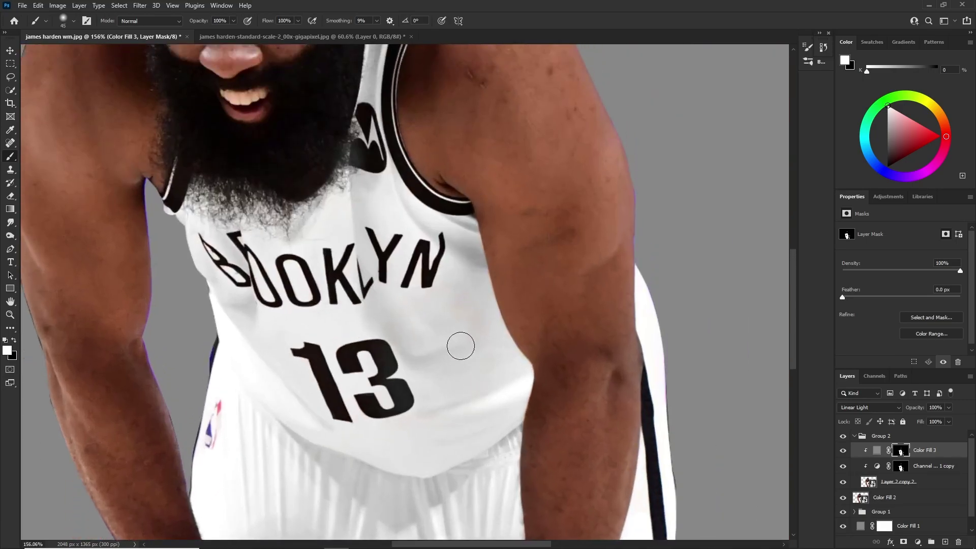
pyautogui.scroll(-1, 436, 383)
pyautogui.scroll(1, 483, 438)
pyautogui.scroll(-1, 532, 417)
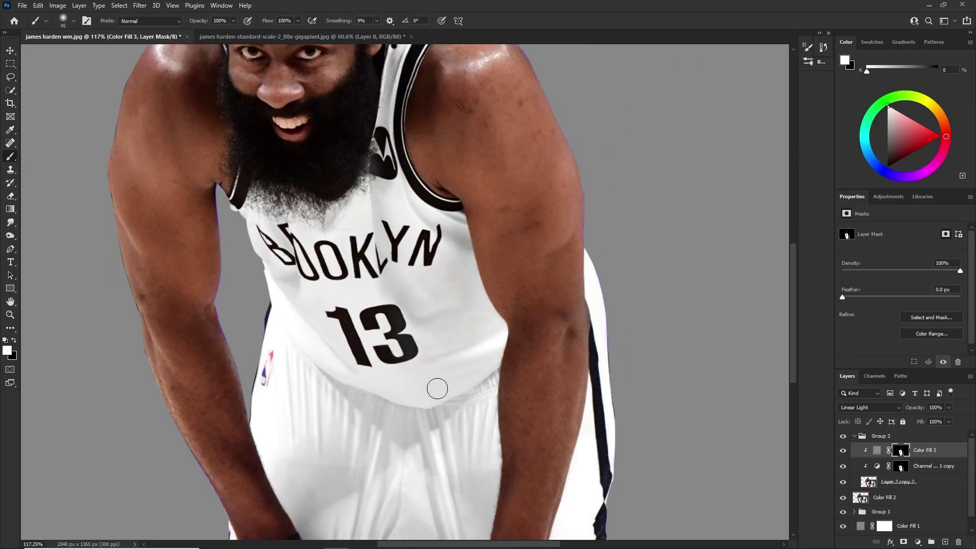
pyautogui.scroll(-2, 439, 389)
pyautogui.scroll(-7, 432, 394)
pyautogui.scroll(6, 442, 364)
pyautogui.scroll(1, 391, 310)
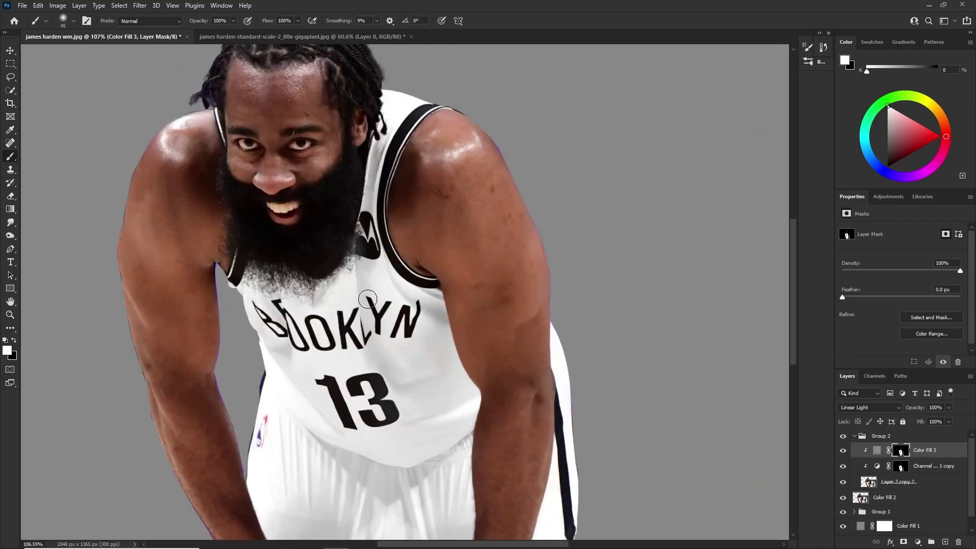
pyautogui.scroll(-1, 370, 294)
pyautogui.scroll(2, 330, 280)
pyautogui.scroll(-1, 290, 294)
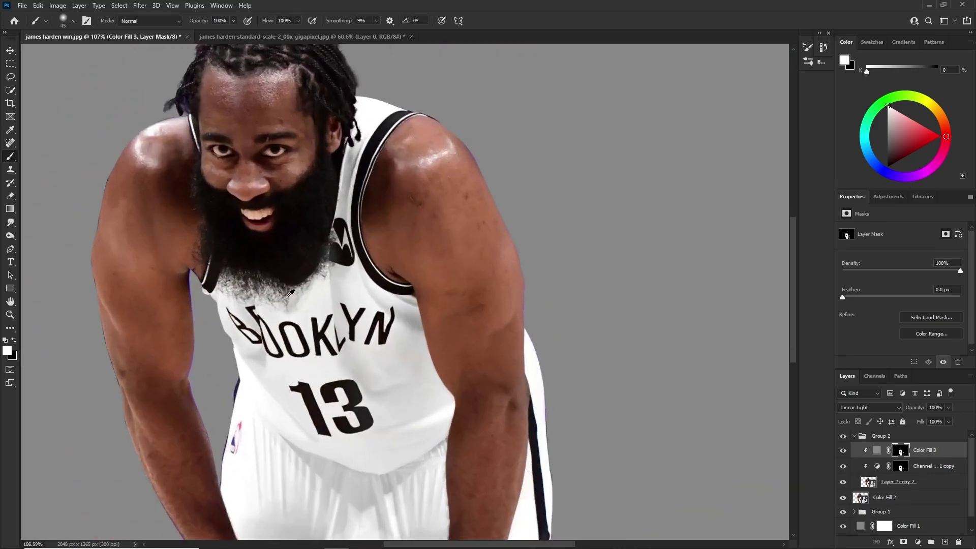
pyautogui.scroll(1, 290, 294)
# Collapse Group 2 and switch Group 2 and the Color Fill 2 layer off and on to compare the uniform's colour.
pyautogui.click(854, 437)
pyautogui.click(843, 437)
pyautogui.click(843, 438)
pyautogui.scroll(-7, 274, 256)
pyautogui.scroll(5, 342, 239)
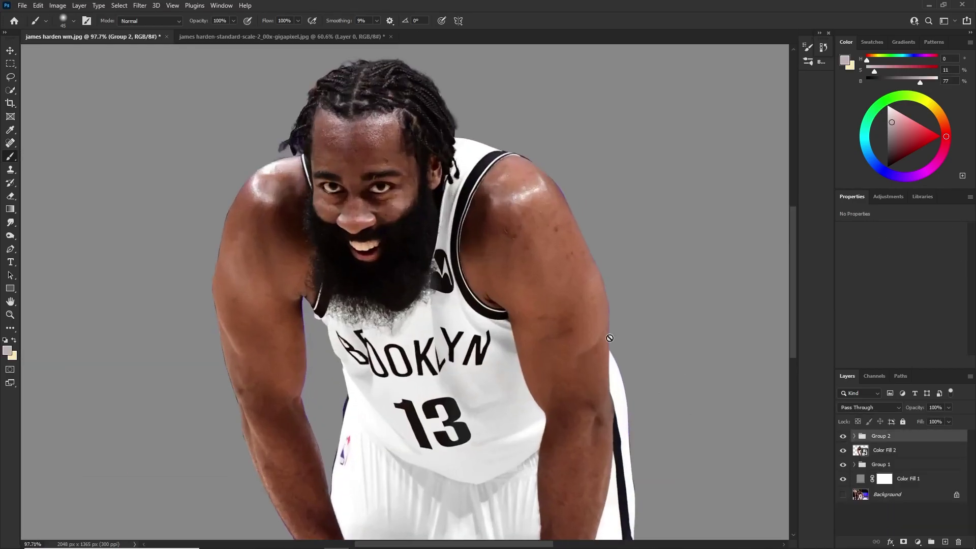
pyautogui.click(843, 451)
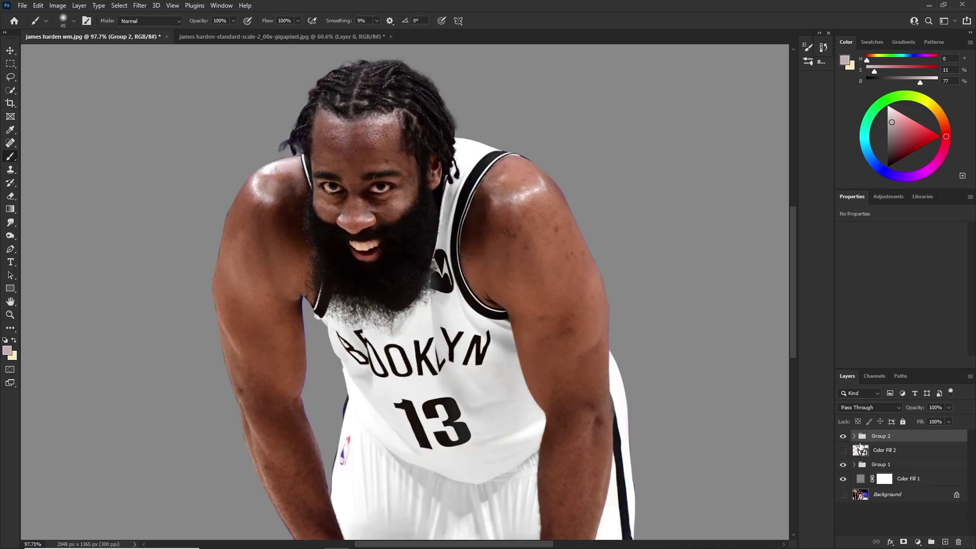
pyautogui.click(843, 451)
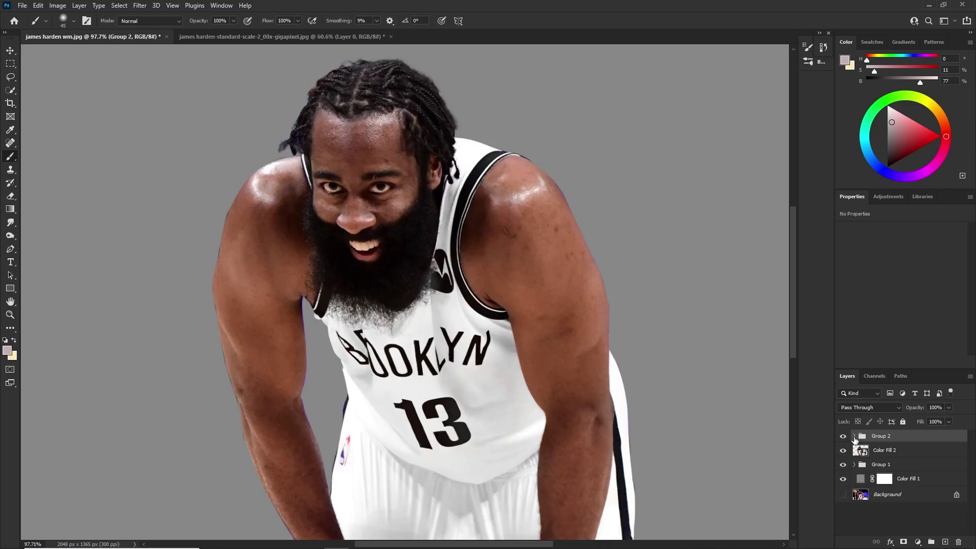
# Expand Group 2 and hide its Color Fill 3 and Channel Mixer 1 copy layers.
pyautogui.click(854, 436)
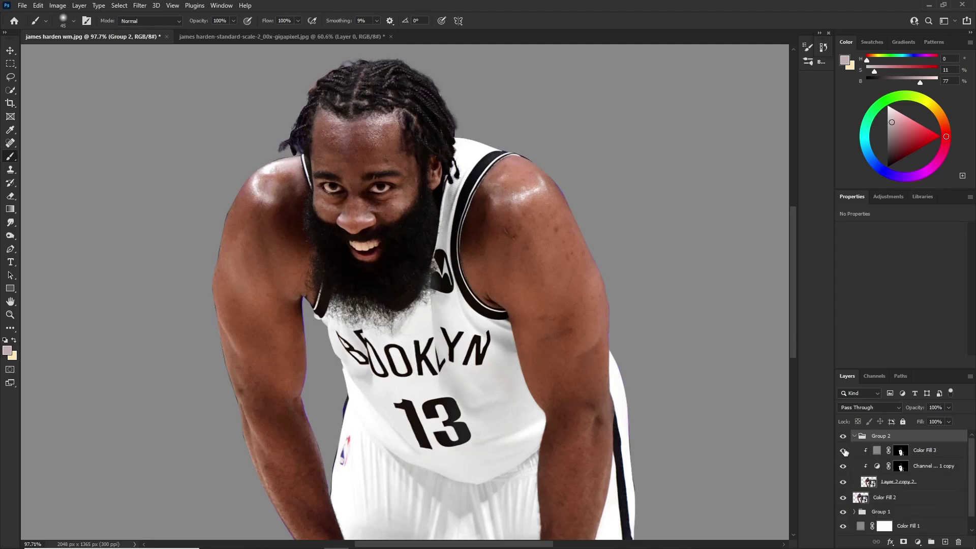
pyautogui.click(843, 450)
pyautogui.scroll(-6, 481, 381)
pyautogui.scroll(4, 458, 351)
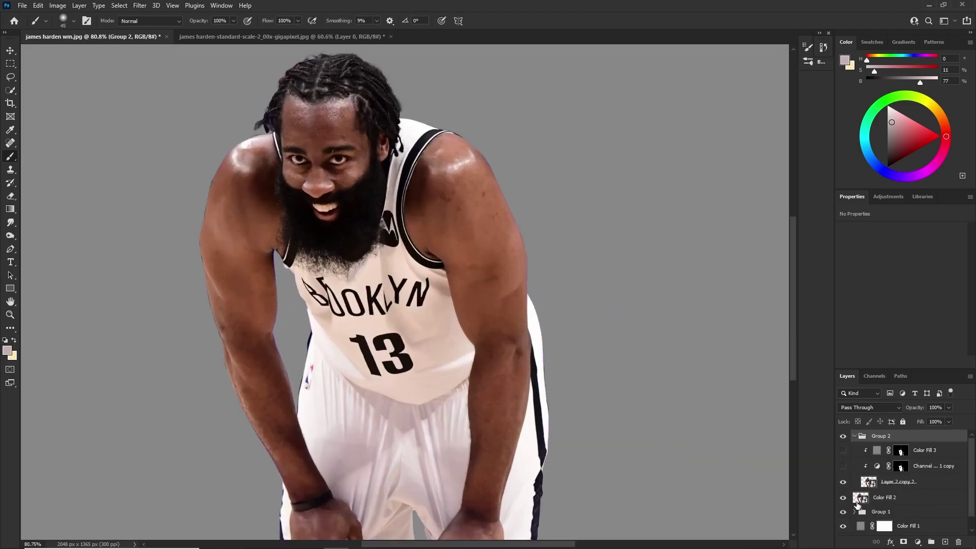
# Apply the Topaz Adjust 5 filter to Layer 2 copy 2 with the HDR Collection's Light Pop Smooth preset.
pyautogui.click(890, 491)
pyautogui.click(139, 5)
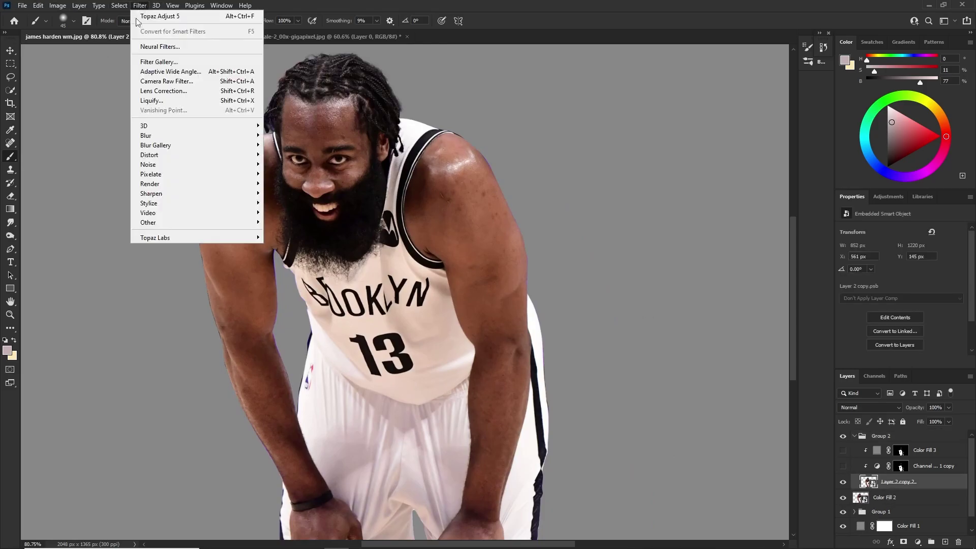
pyautogui.moveTo(198, 238)
pyautogui.click(307, 241)
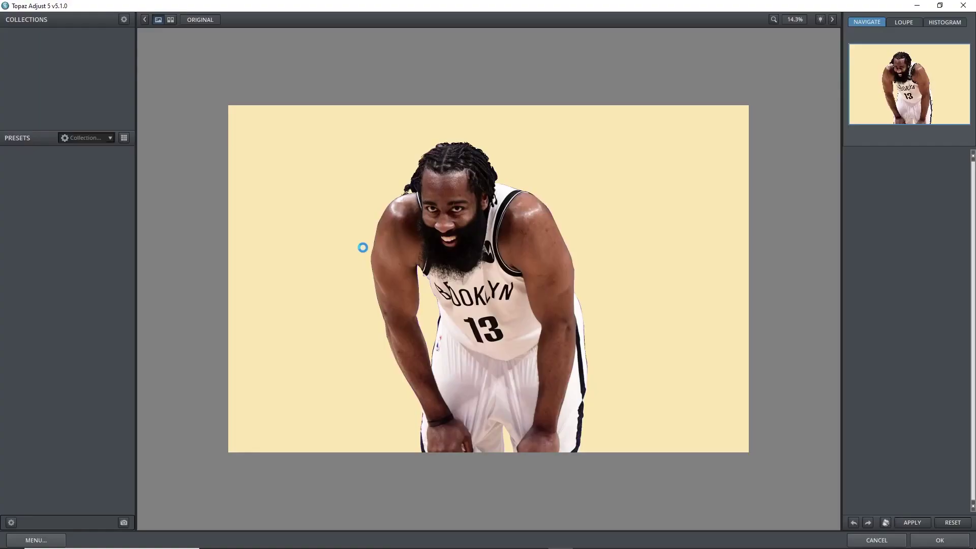
pyautogui.click(63, 172)
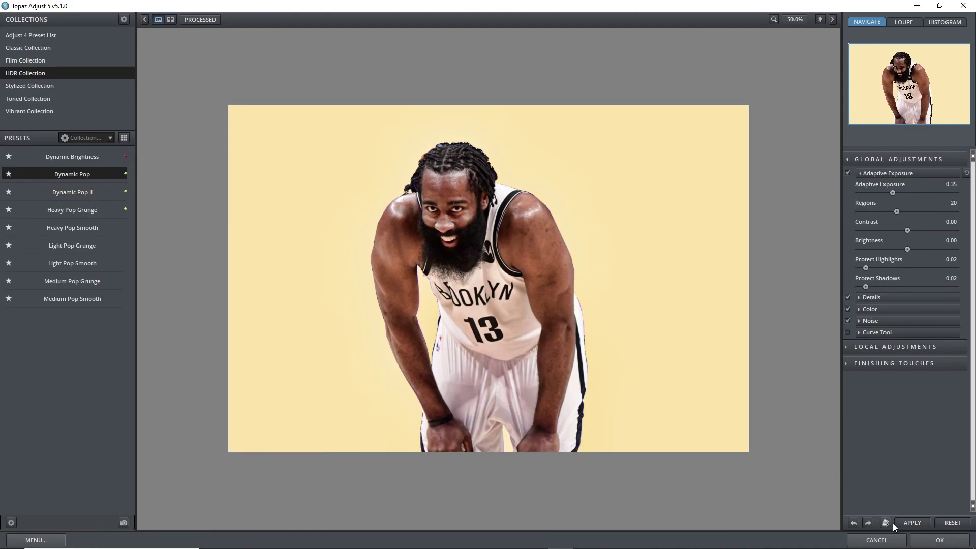
pyautogui.click(56, 263)
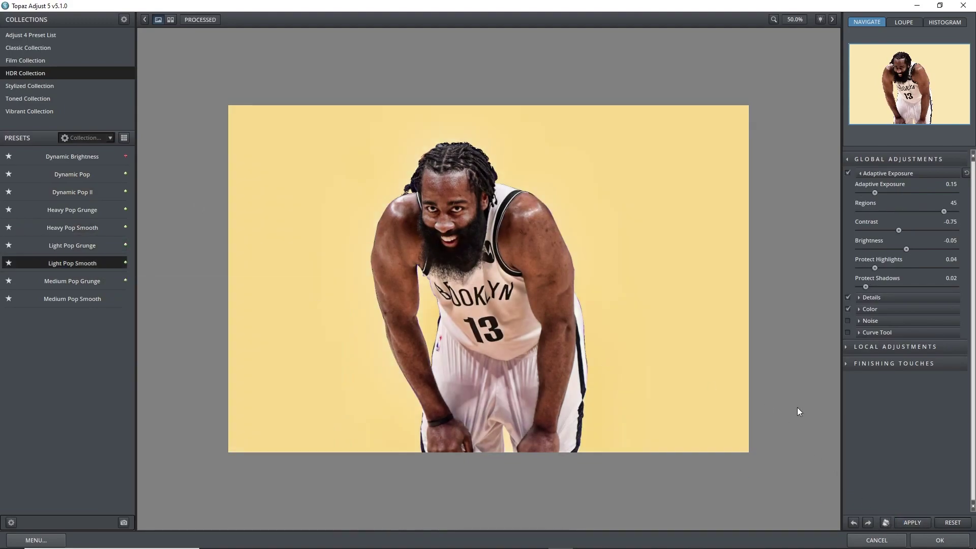
pyautogui.click(939, 540)
# Sample colours across the filtered shorts and jersey with the Eyedropper to examine their tint.
pyautogui.scroll(3, 482, 382)
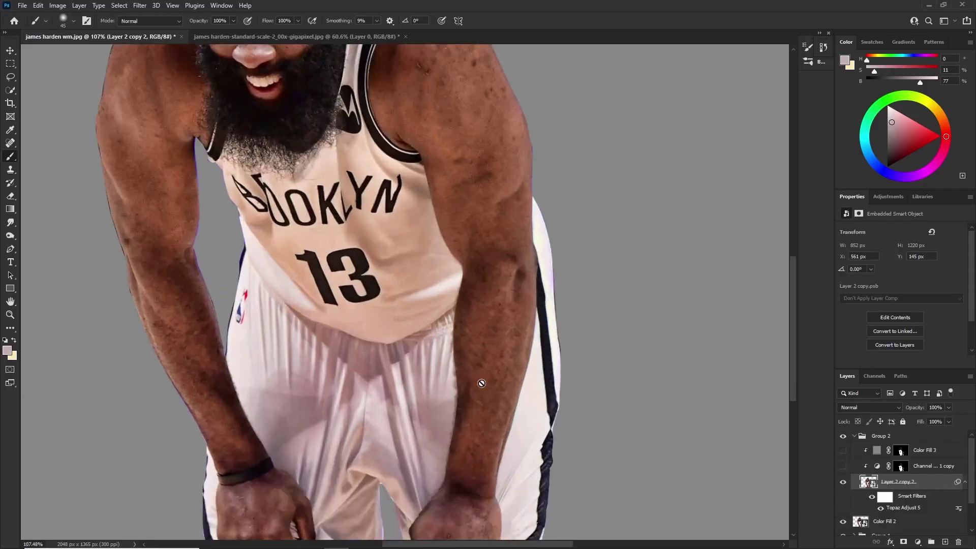
pyautogui.press('i')
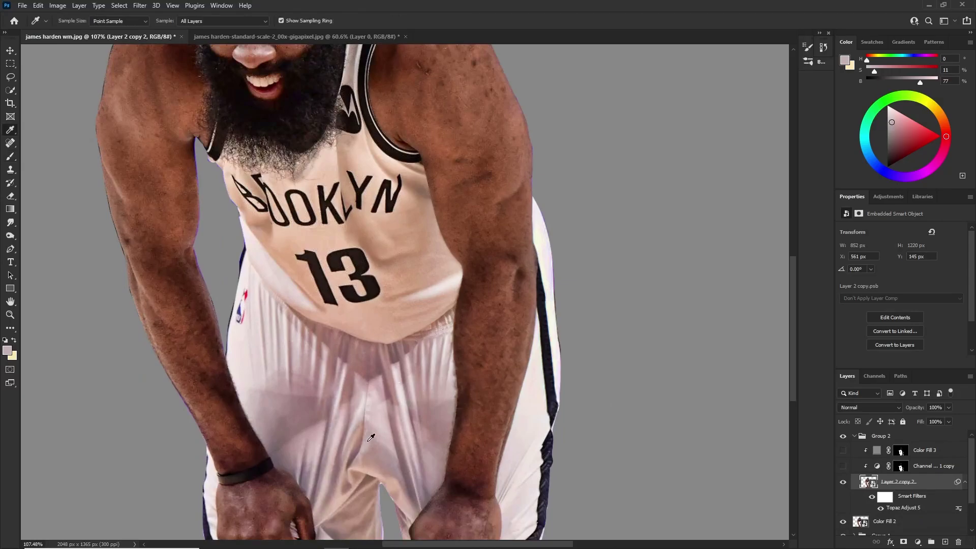
pyautogui.scroll(-2, 351, 477)
pyautogui.scroll(-1, 339, 461)
pyautogui.moveTo(360, 472); pyautogui.dragTo(345, 431)
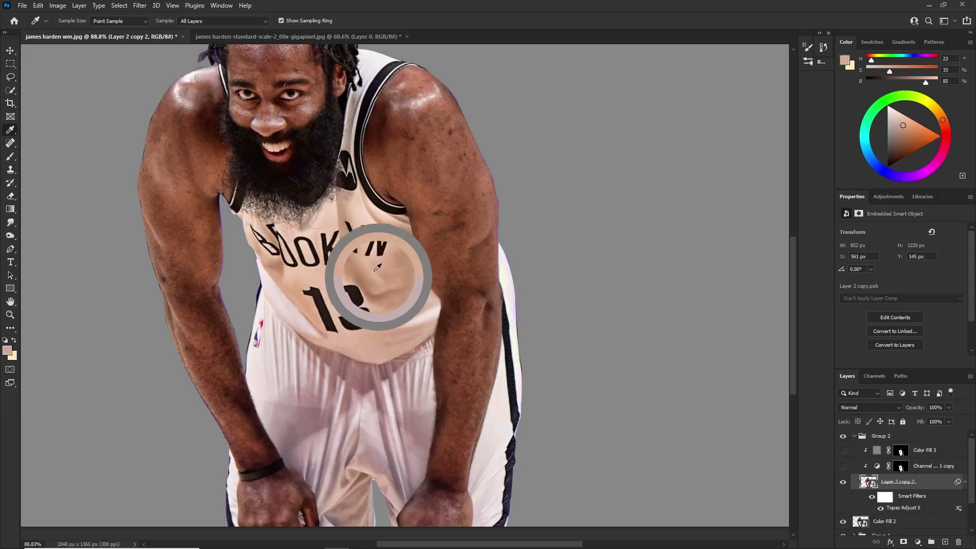
# Show the Channel Mixer 1 copy and Color Fill 3 layers again over the filtered player.
pyautogui.click(843, 466)
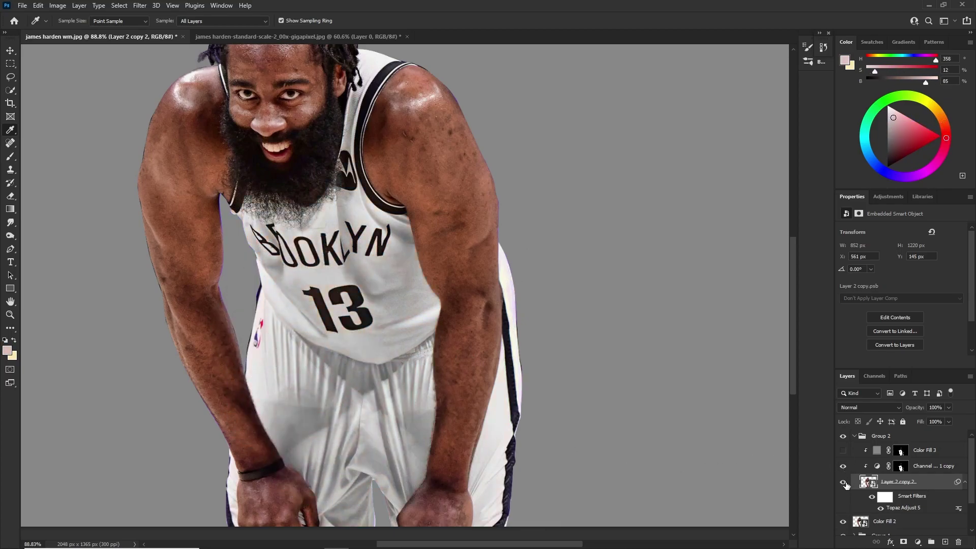
pyautogui.click(843, 451)
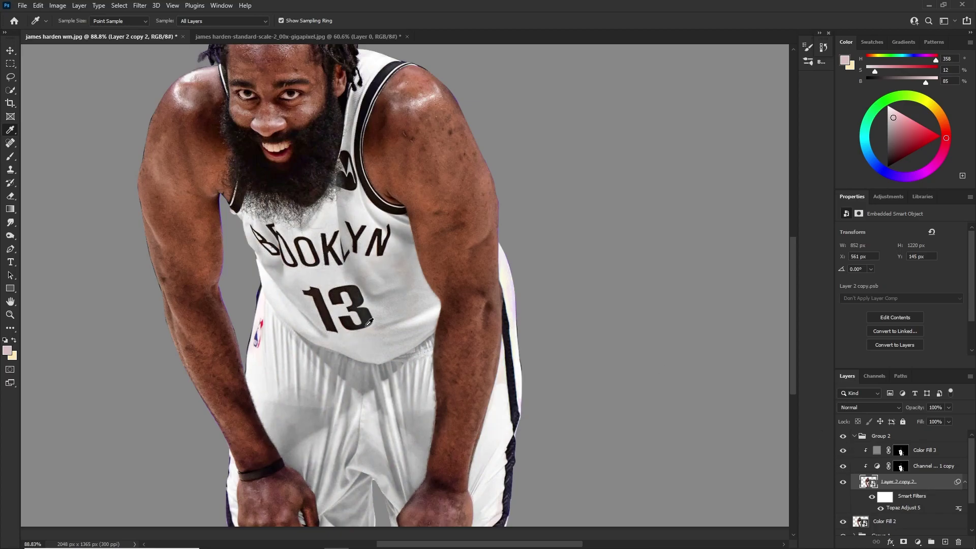
pyautogui.scroll(2, 284, 307)
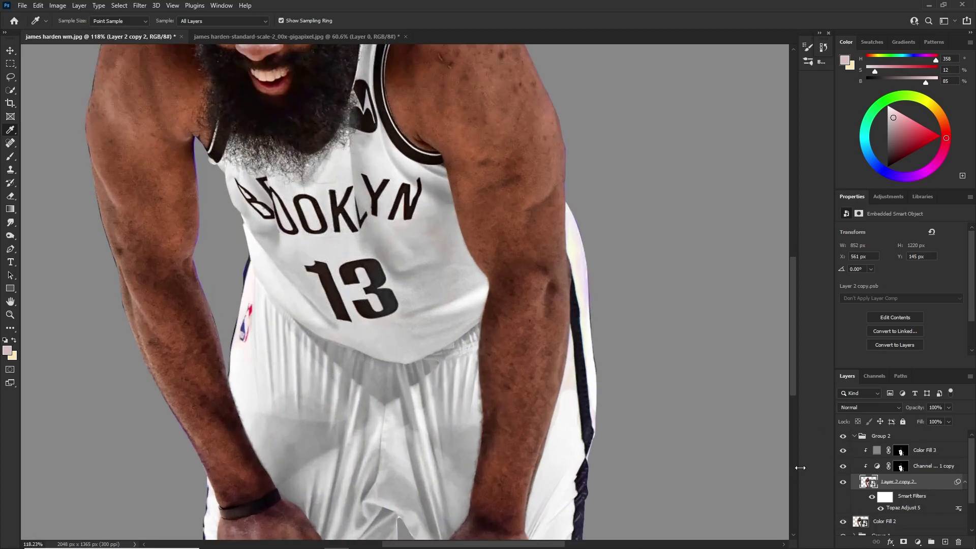
# Lighten the Color Fill 3 colour to the grey #9c9c9c.
pyautogui.doubleClick(870, 454)
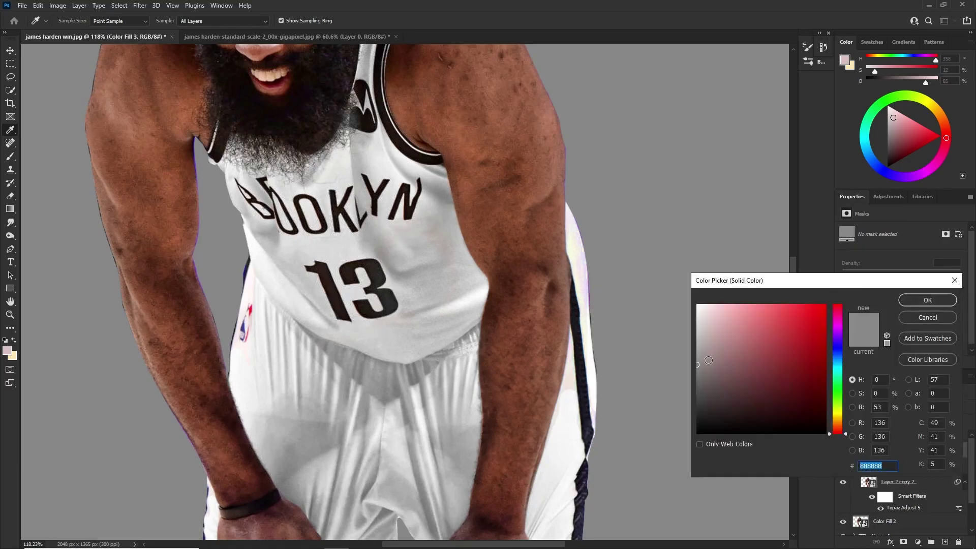
pyautogui.moveTo(701, 360); pyautogui.dragTo(697, 357)
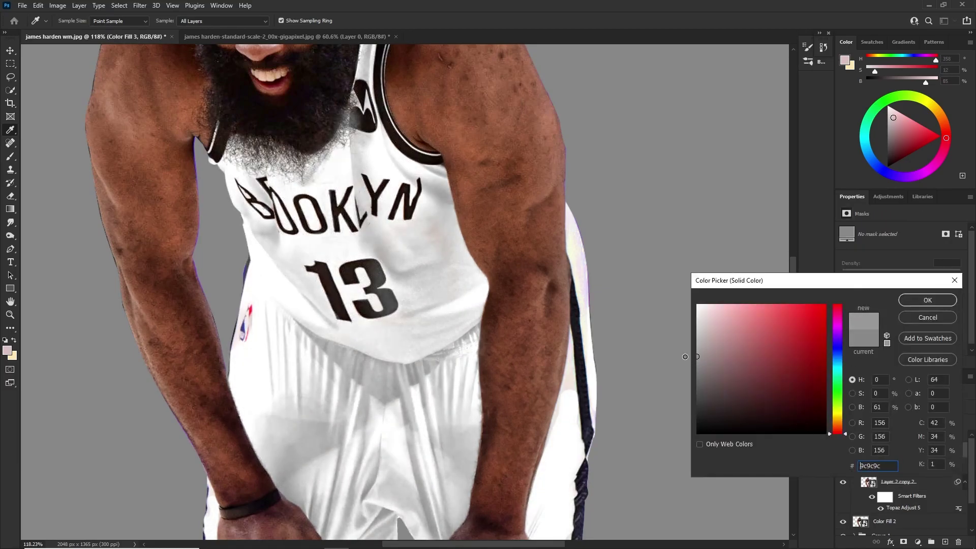
pyautogui.click(928, 301)
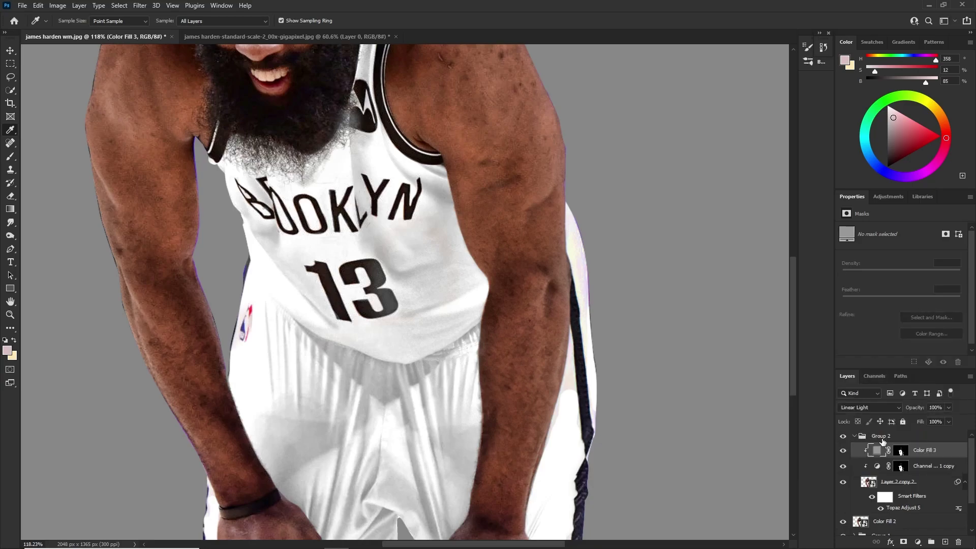
# Paint white with a smaller Brush on the Color Fill 3 mask along the shorts' edge beside the team logo patch.
pyautogui.click(901, 450)
pyautogui.press('d')
pyautogui.press('b')
pyautogui.keyDown('alt'); pyautogui.rightClick(227, 350); pyautogui.keyUp('alt')
pyautogui.moveTo(235, 347); pyautogui.dragTo(239, 307)
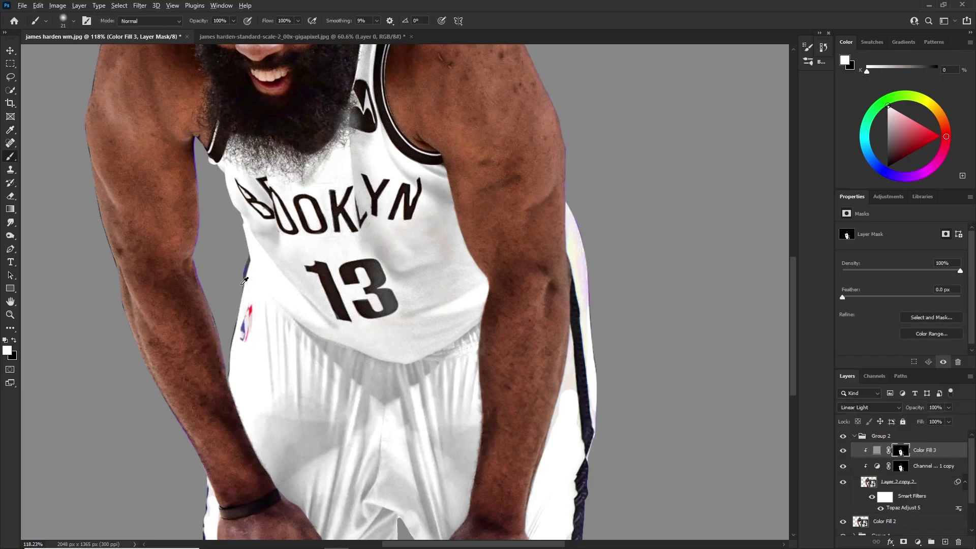
# Paint white on the Color Fill 3 mask over the tinted shorts fabric around the dark side stripe beyond the arm.
pyautogui.scroll(-2, 241, 285)
pyautogui.scroll(5, 447, 342)
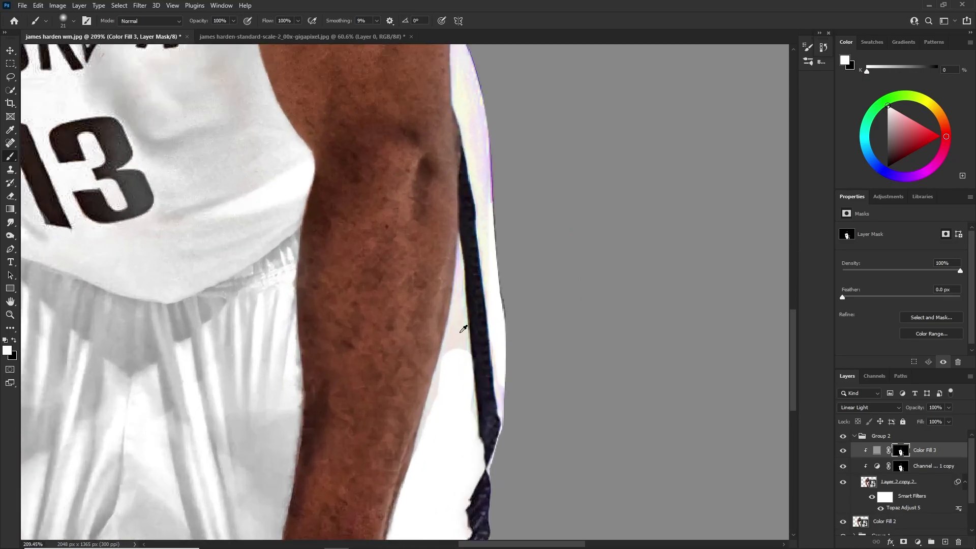
pyautogui.scroll(1, 462, 330)
pyautogui.moveTo(459, 317)
pyautogui.mouseDown()
pyautogui.moveTo(419, 485)
pyautogui.moveTo(466, 406)
pyautogui.moveTo(459, 459)
pyautogui.moveTo(515, 421)
pyautogui.moveTo(484, 152)
pyautogui.mouseUp()
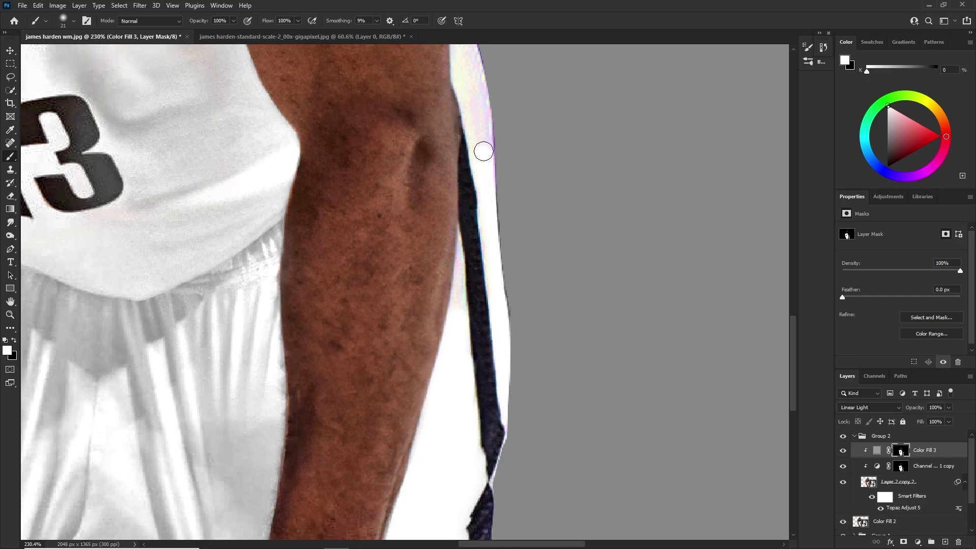
# Whiten the narrow gap between the forearm and the dark side stripe on the Color Fill 3 mask with a finer brush.
pyautogui.keyDown('alt'); pyautogui.rightClick(457, 300); pyautogui.keyUp('alt')
pyautogui.moveTo(460, 265)
pyautogui.mouseDown()
pyautogui.moveTo(453, 338)
pyautogui.moveTo(439, 256)
pyautogui.moveTo(457, 233)
pyautogui.mouseUp()
pyautogui.press('x')
pyautogui.press('x')
pyautogui.keyDown('alt'); pyautogui.rightClick(464, 249); pyautogui.keyUp('alt')
pyautogui.keyDown('alt'); pyautogui.rightClick(457, 240); pyautogui.keyUp('alt')
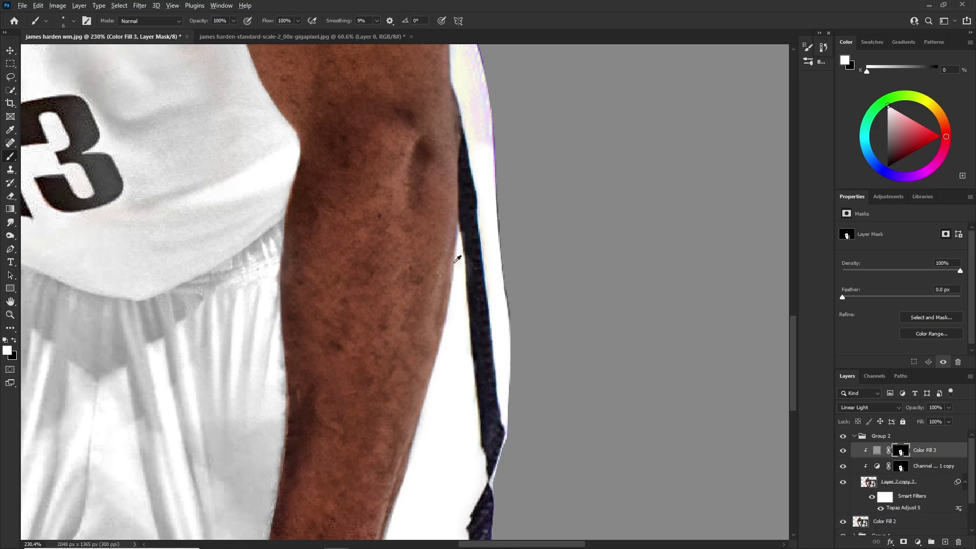
# Touch up the mask at the uniform's upper outer edge beside the arm, undo the last stroke, and ready a black brush.
pyautogui.scroll(-15, 456, 272)
pyautogui.scroll(13, 681, 440)
pyautogui.keyDown('alt'); pyautogui.rightClick(405, 237); pyautogui.keyUp('alt')
pyautogui.keyDown('alt'); pyautogui.rightClick(372, 177); pyautogui.keyUp('alt')
pyautogui.moveTo(375, 168)
pyautogui.mouseDown()
pyautogui.moveTo(386, 299)
pyautogui.moveTo(351, 150)
pyautogui.mouseUp()
pyautogui.hotkey('ctrl', 'z')
pyautogui.keyDown('alt'); pyautogui.rightClick(389, 265); pyautogui.keyUp('alt')
pyautogui.scroll(-5, 322, 162)
pyautogui.press('x')
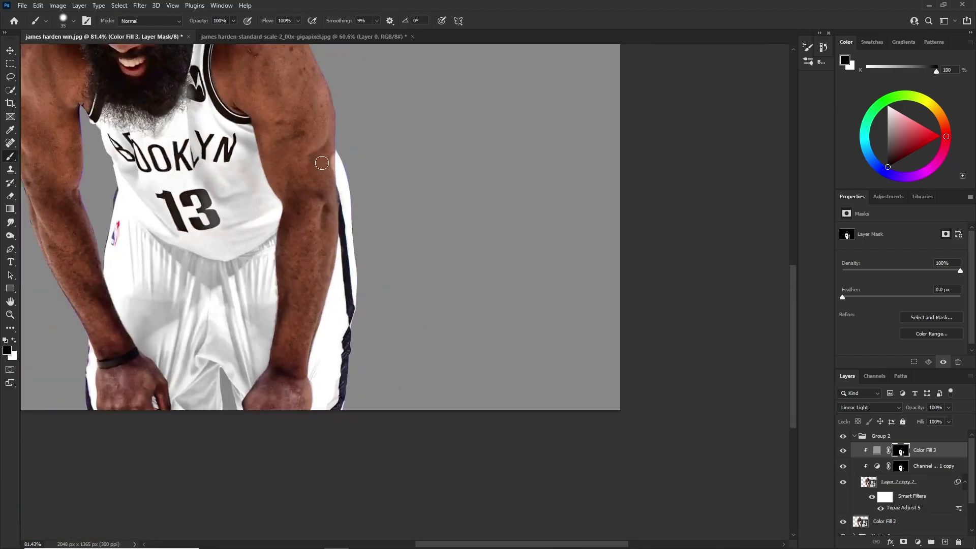
# Toggle the Color Fill 3 and Channel Mixer 1 copy layers off and on to compare the uniform's whiteness, and inspect the result up close.
pyautogui.scroll(-1, 333, 188)
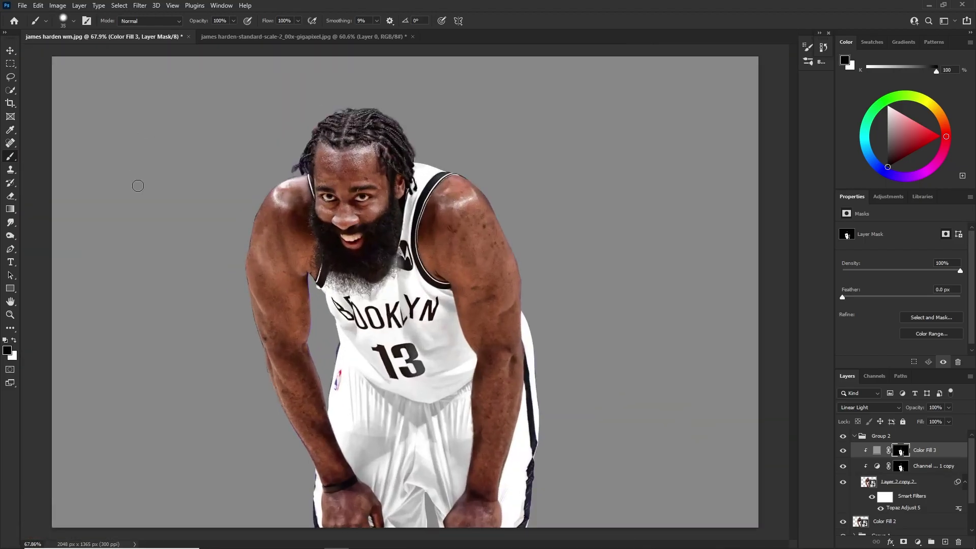
pyautogui.click(844, 451)
pyautogui.click(843, 451)
pyautogui.click(843, 466)
pyautogui.click(843, 466)
pyautogui.click(843, 450)
pyautogui.click(843, 451)
pyautogui.click(843, 452)
pyautogui.click(843, 452)
pyautogui.click(843, 452)
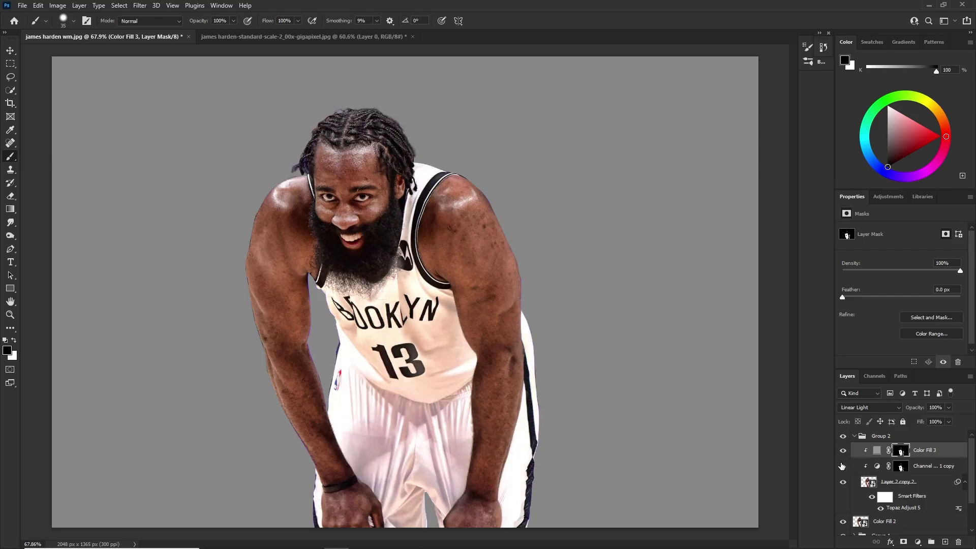
pyautogui.click(843, 466)
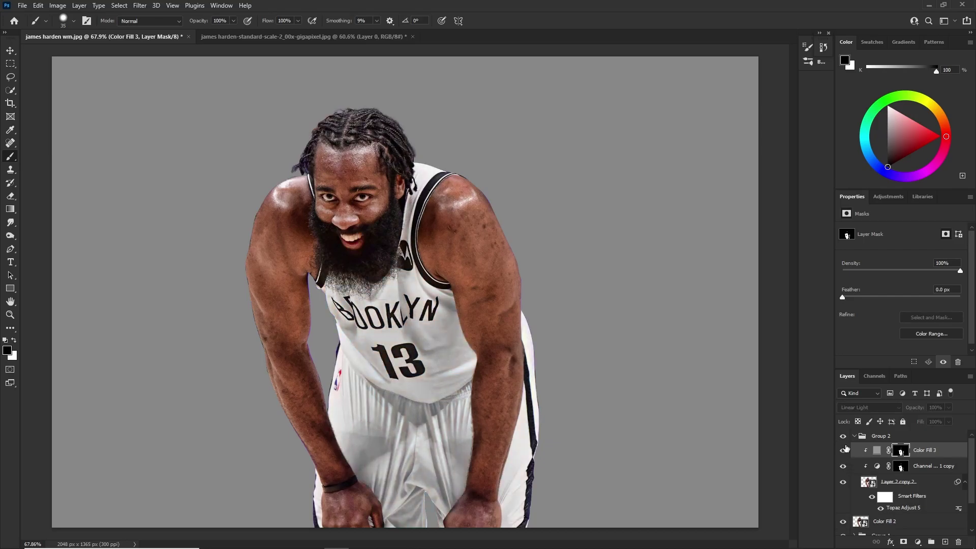
pyautogui.click(843, 451)
pyautogui.scroll(3, 381, 284)
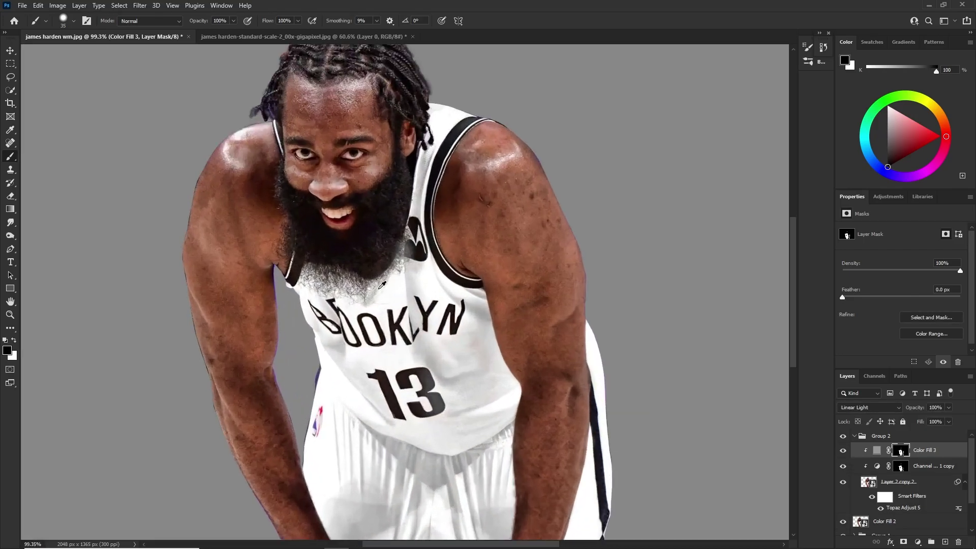
pyautogui.scroll(-2, 387, 305)
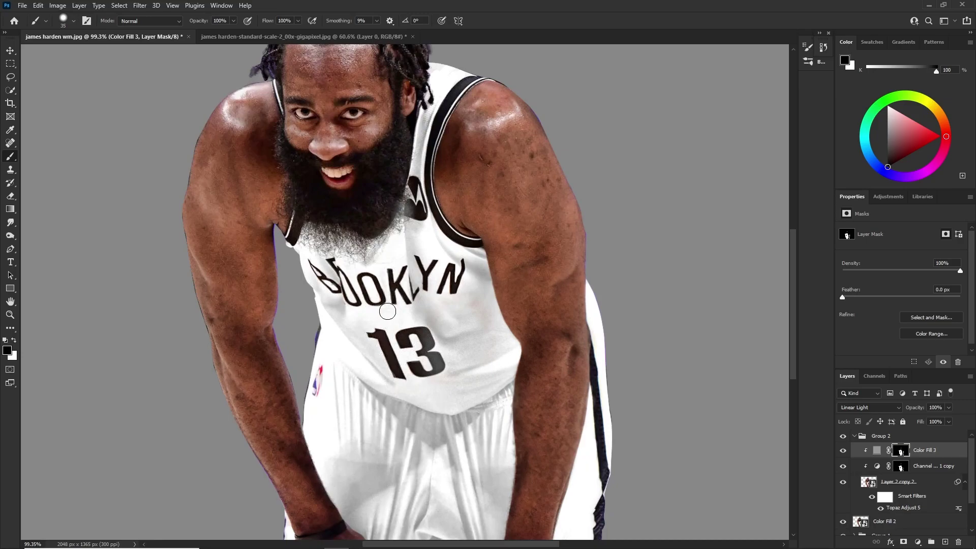